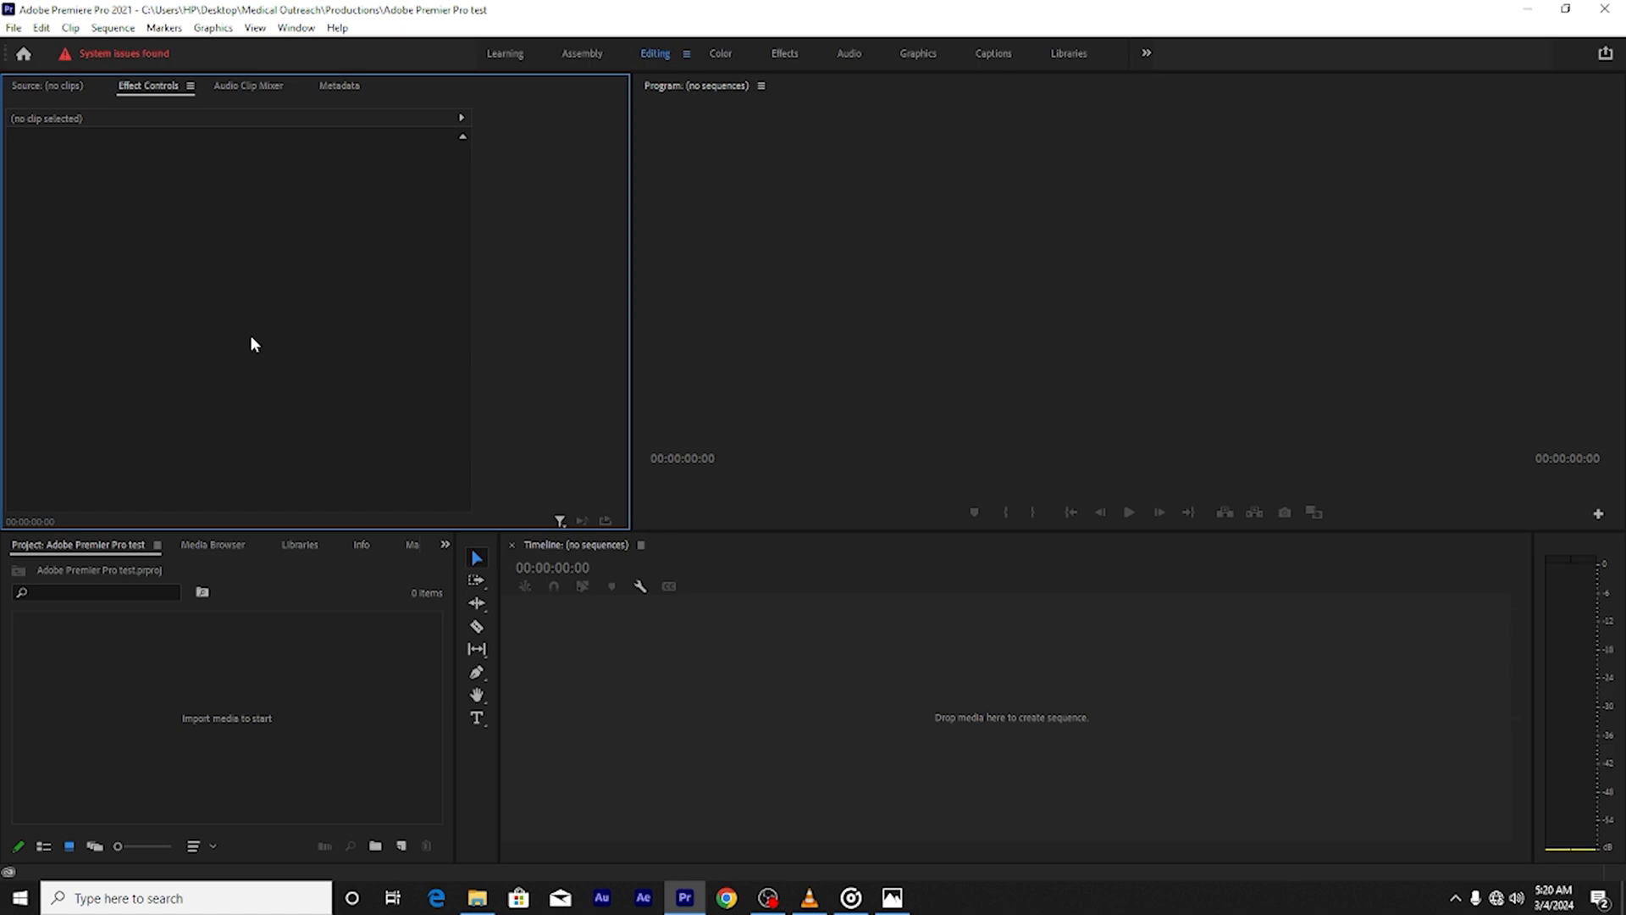
# Import the "Aminatu Goje Foundation 8K Ultra HD" video from the desktop's Aminatu Goje Foundation folder into the project
pyautogui.click(297, 555)
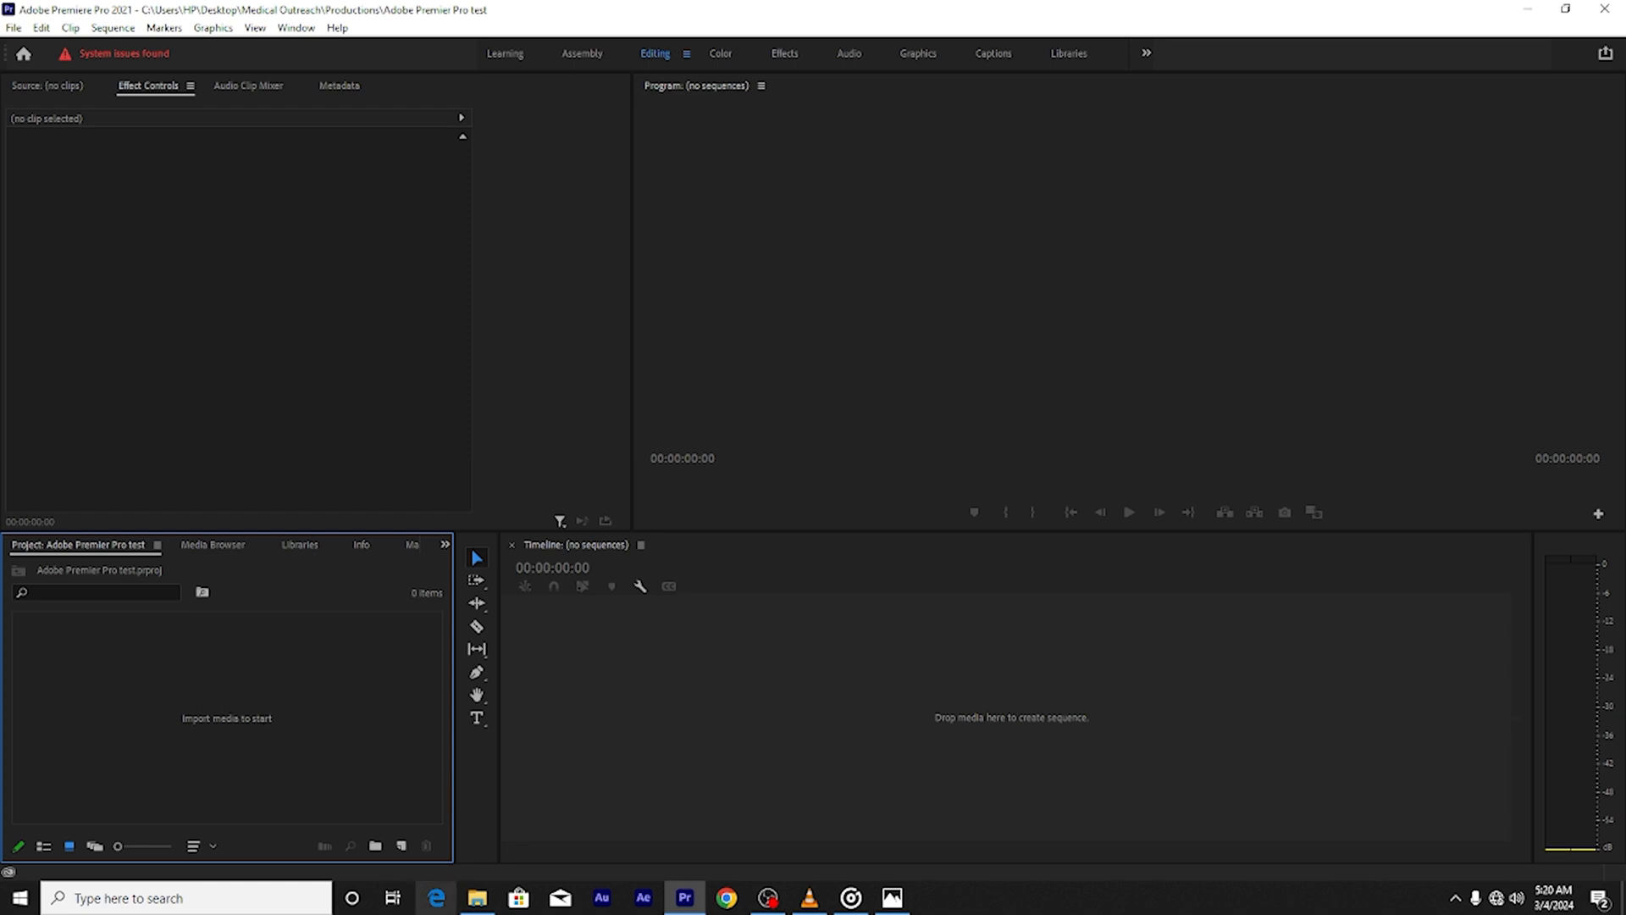
pyautogui.moveTo(477, 898)
pyautogui.click(479, 825)
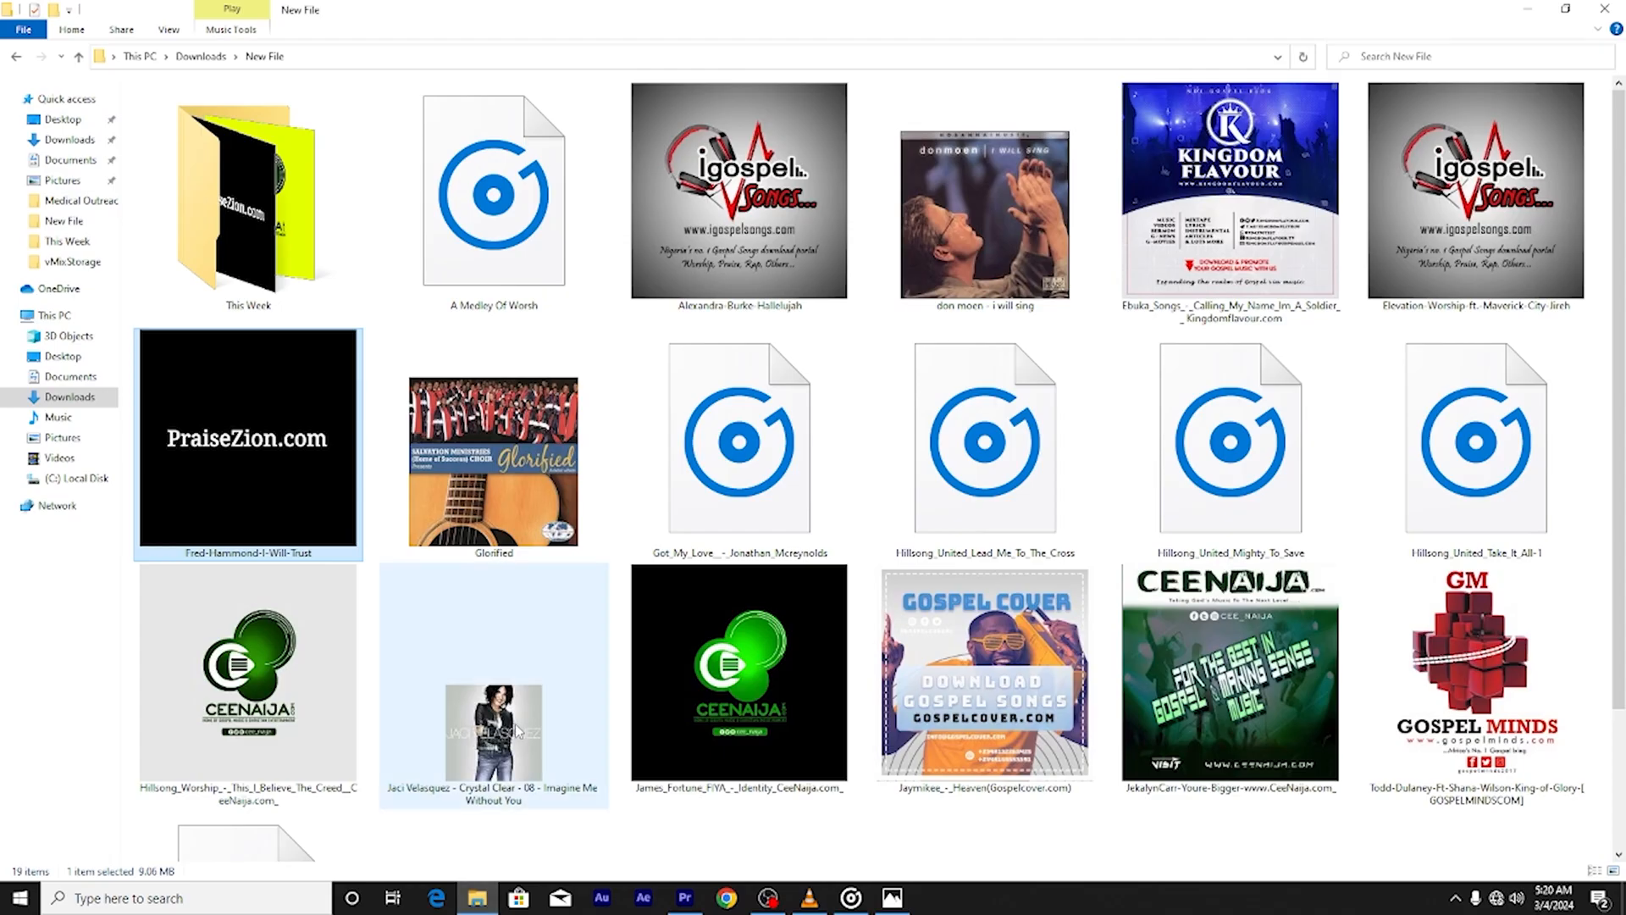
pyautogui.click(64, 357)
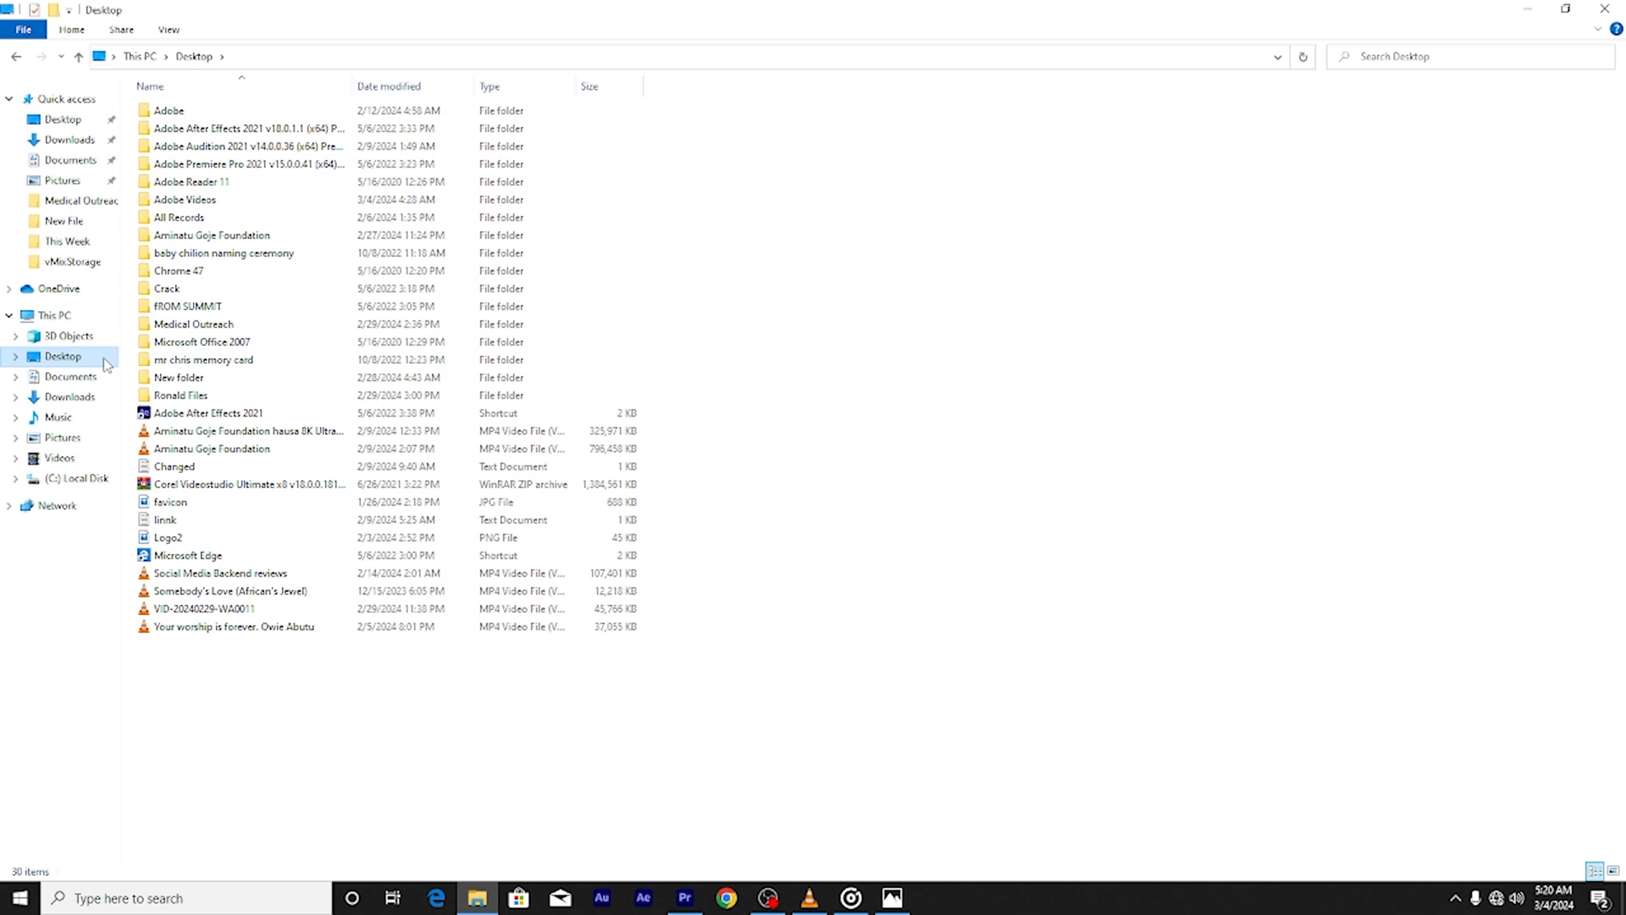
pyautogui.doubleClick(193, 236)
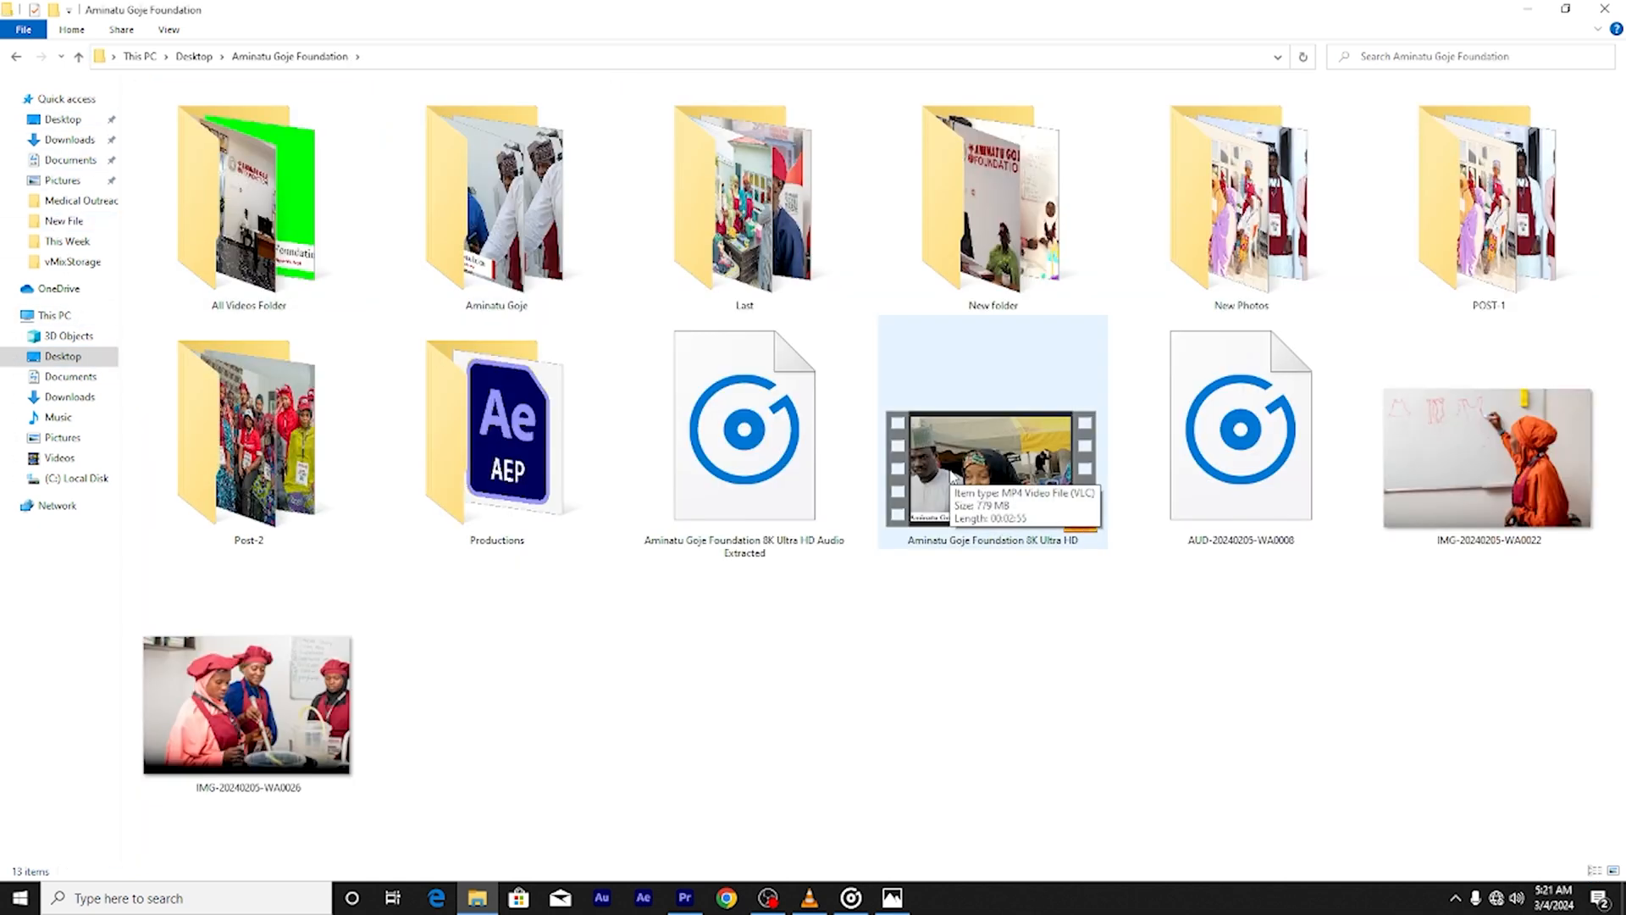
pyautogui.click(953, 479)
pyautogui.moveTo(952, 478); pyautogui.dragTo(322, 753)
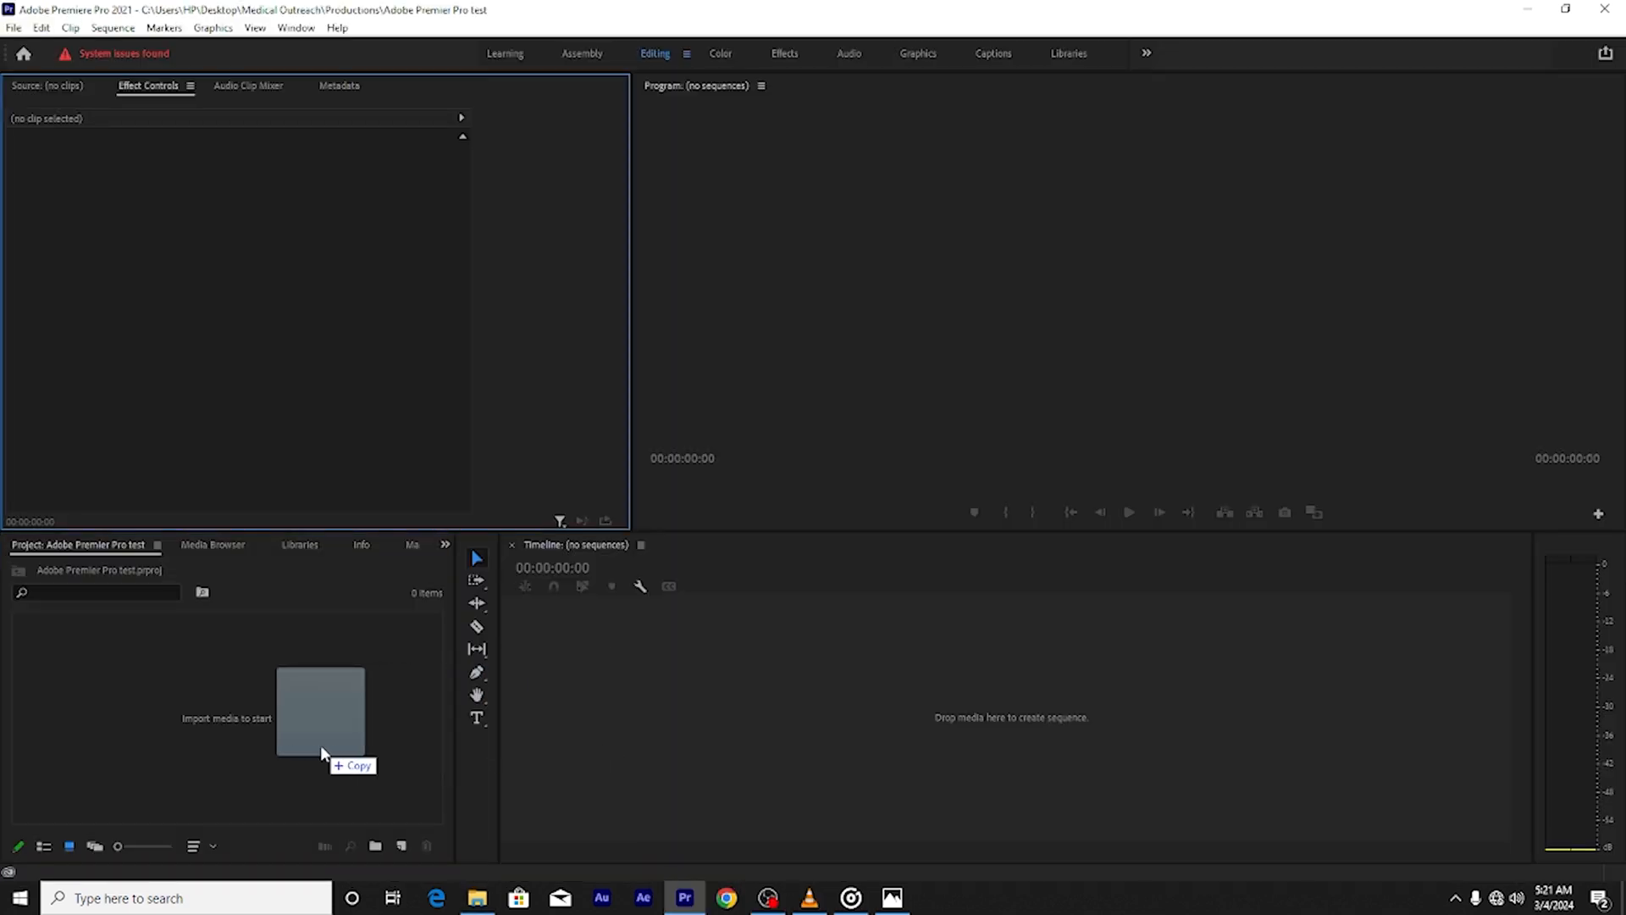
pyautogui.moveTo(322, 749); pyautogui.dragTo(293, 765)
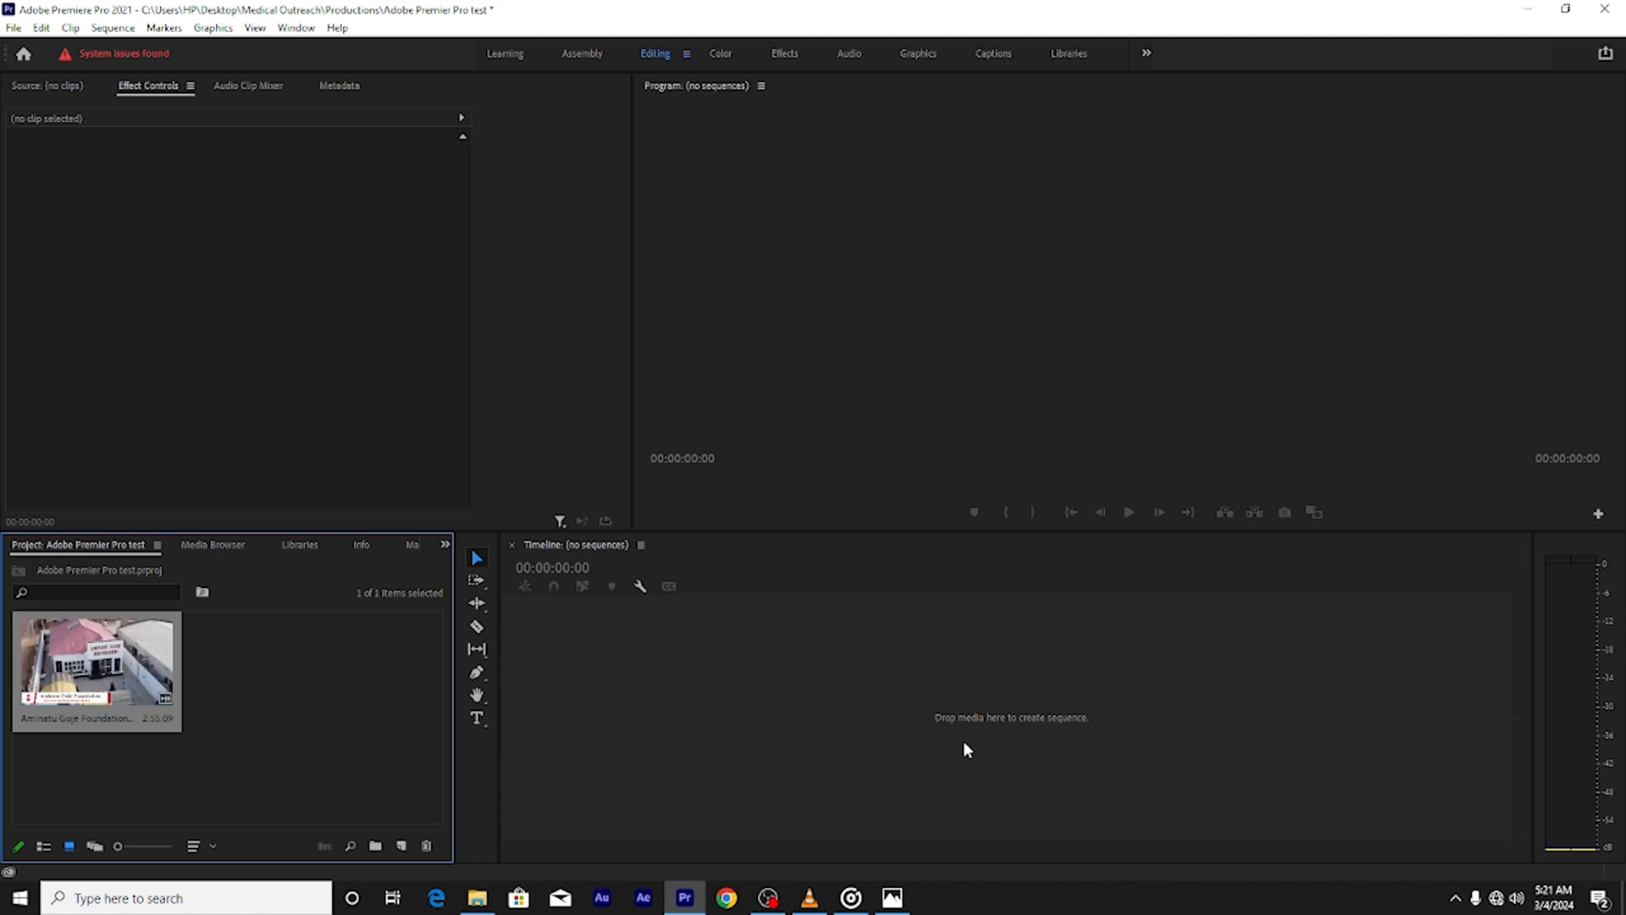
# Create a sequence from the imported video and open the original clip in the Source monitor
pyautogui.moveTo(153, 707); pyautogui.dragTo(787, 735)
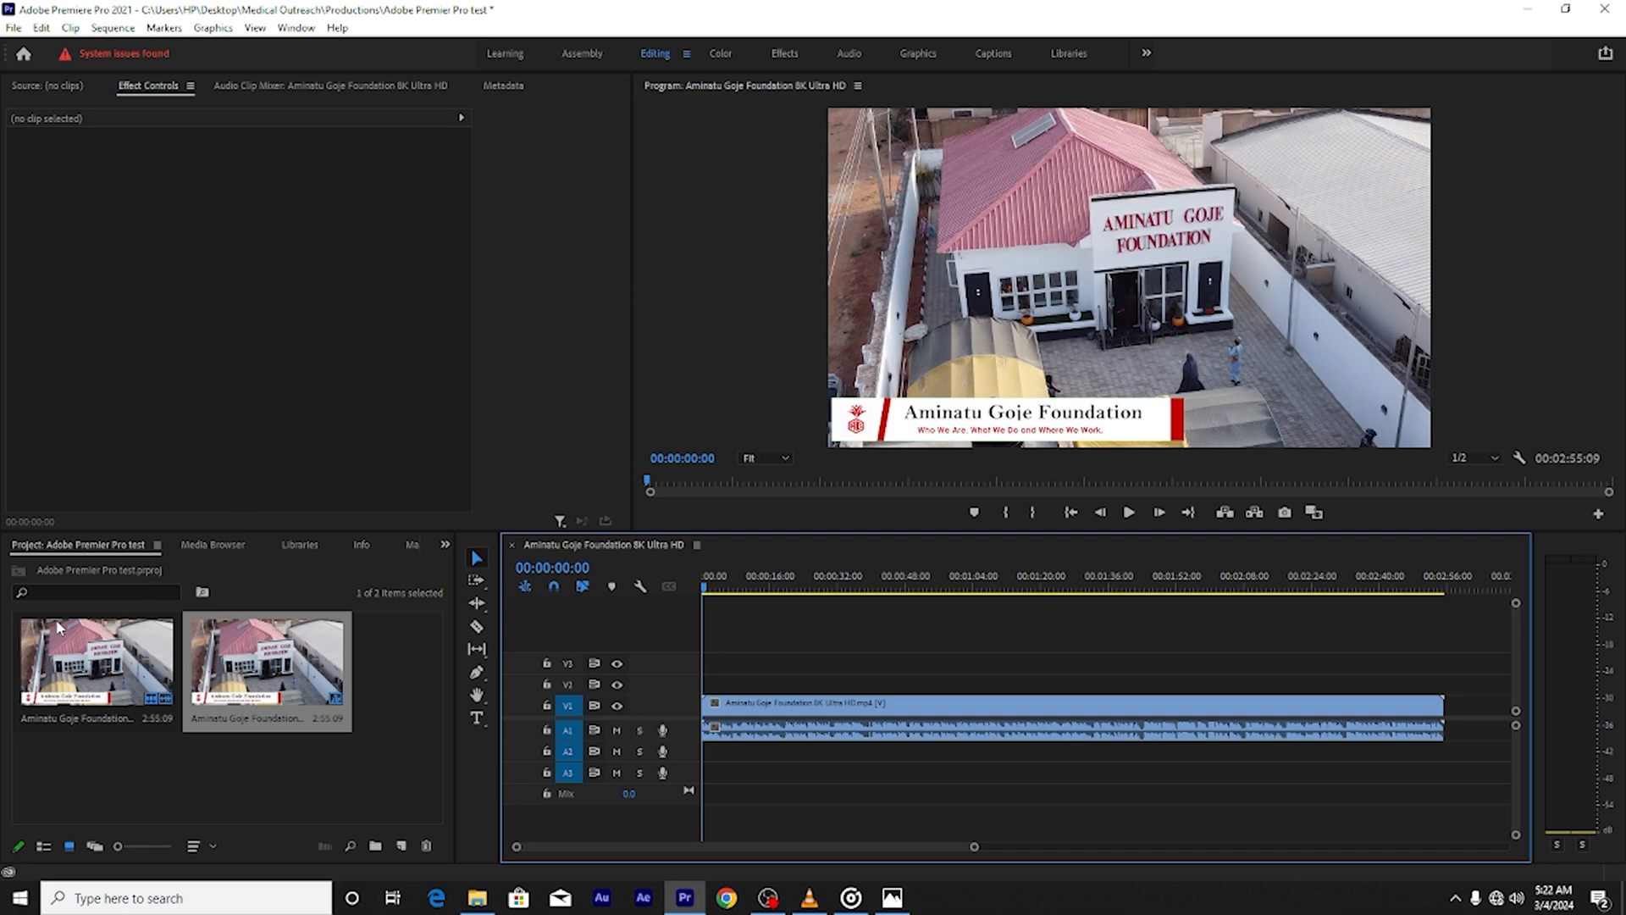
pyautogui.doubleClick(84, 673)
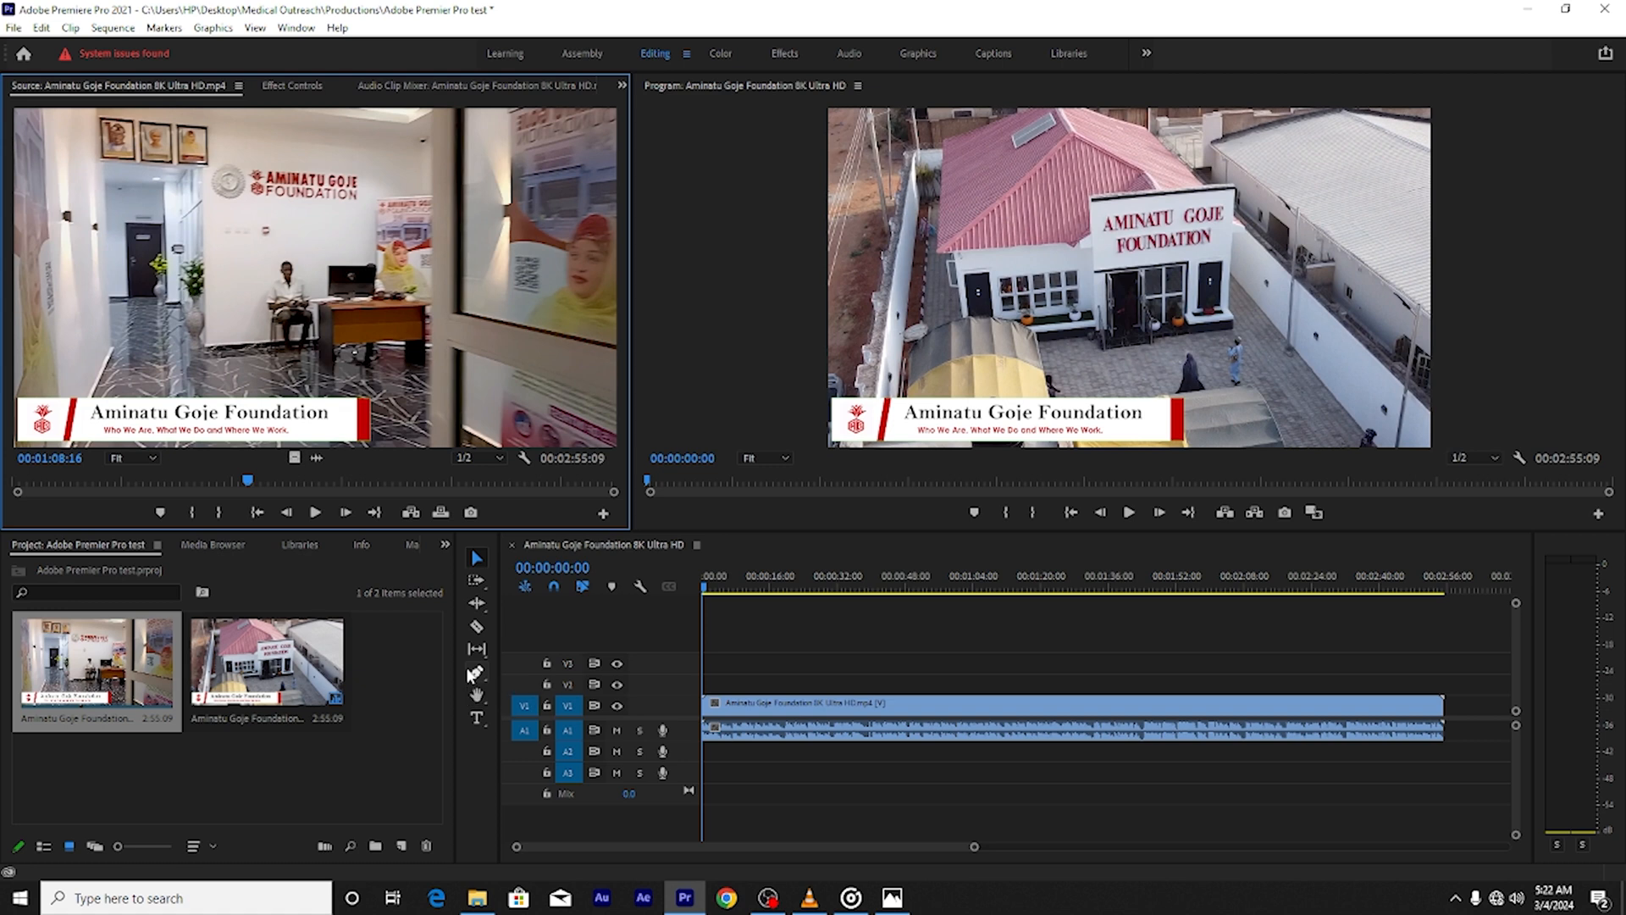
# Split the timeline clip with the Razor at about 37 seconds, 1:21 and 1:40
pyautogui.press('c')
pyautogui.click(857, 703)
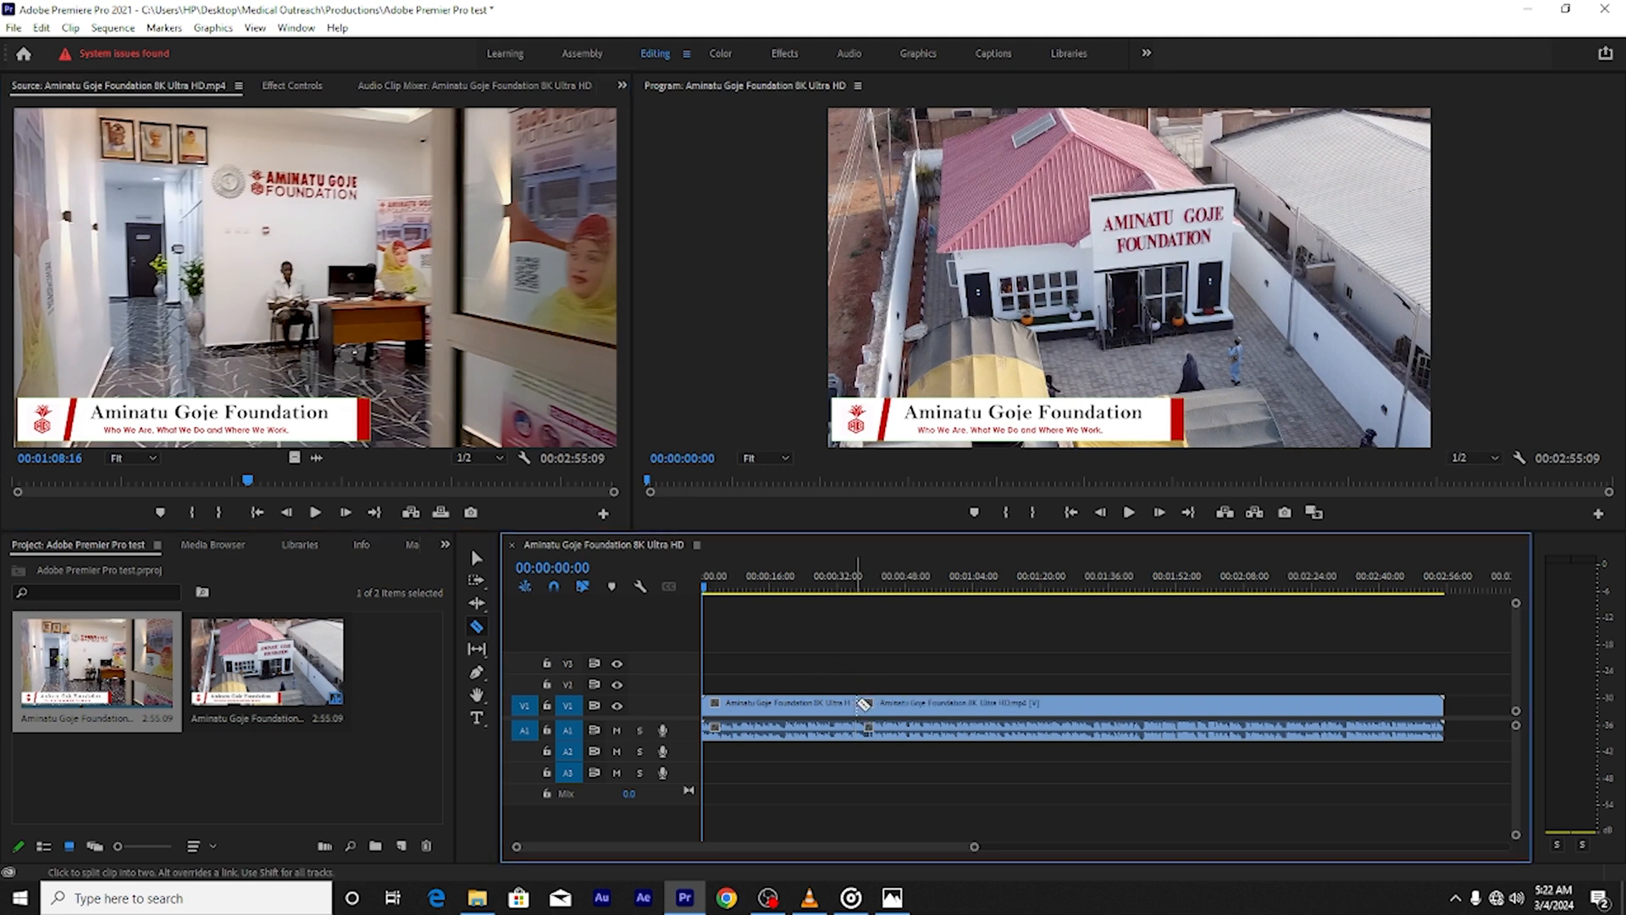
pyautogui.click(1048, 703)
pyautogui.click(1131, 703)
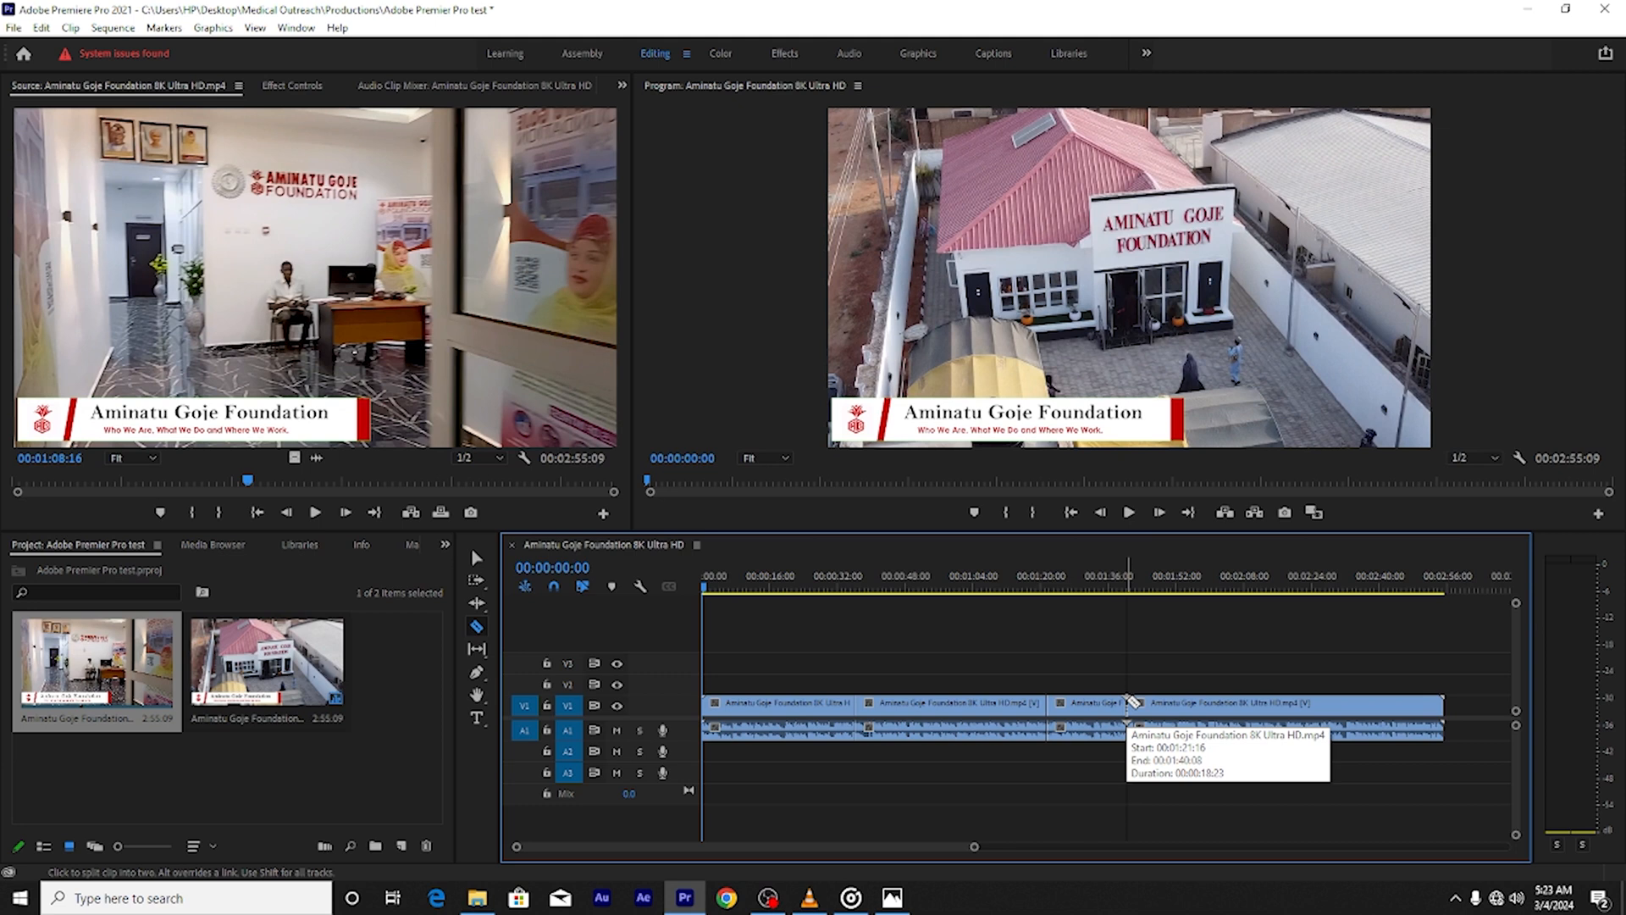
pyautogui.press('v')
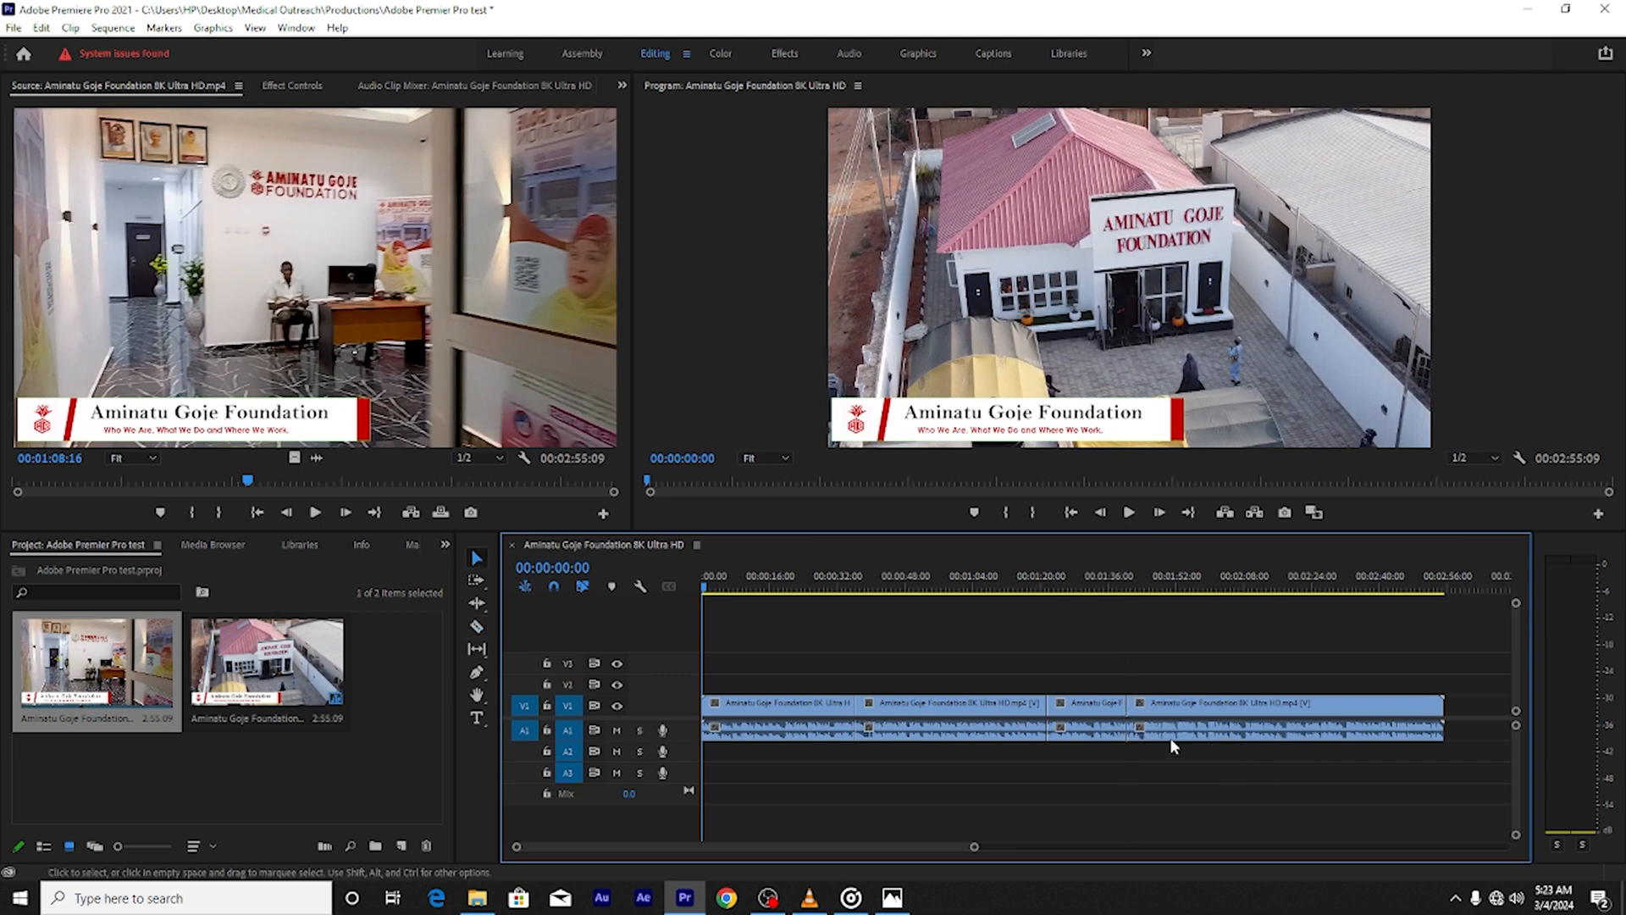
# Delete the short third segment and move the last segment back to close the gap
pyautogui.click(1104, 708)
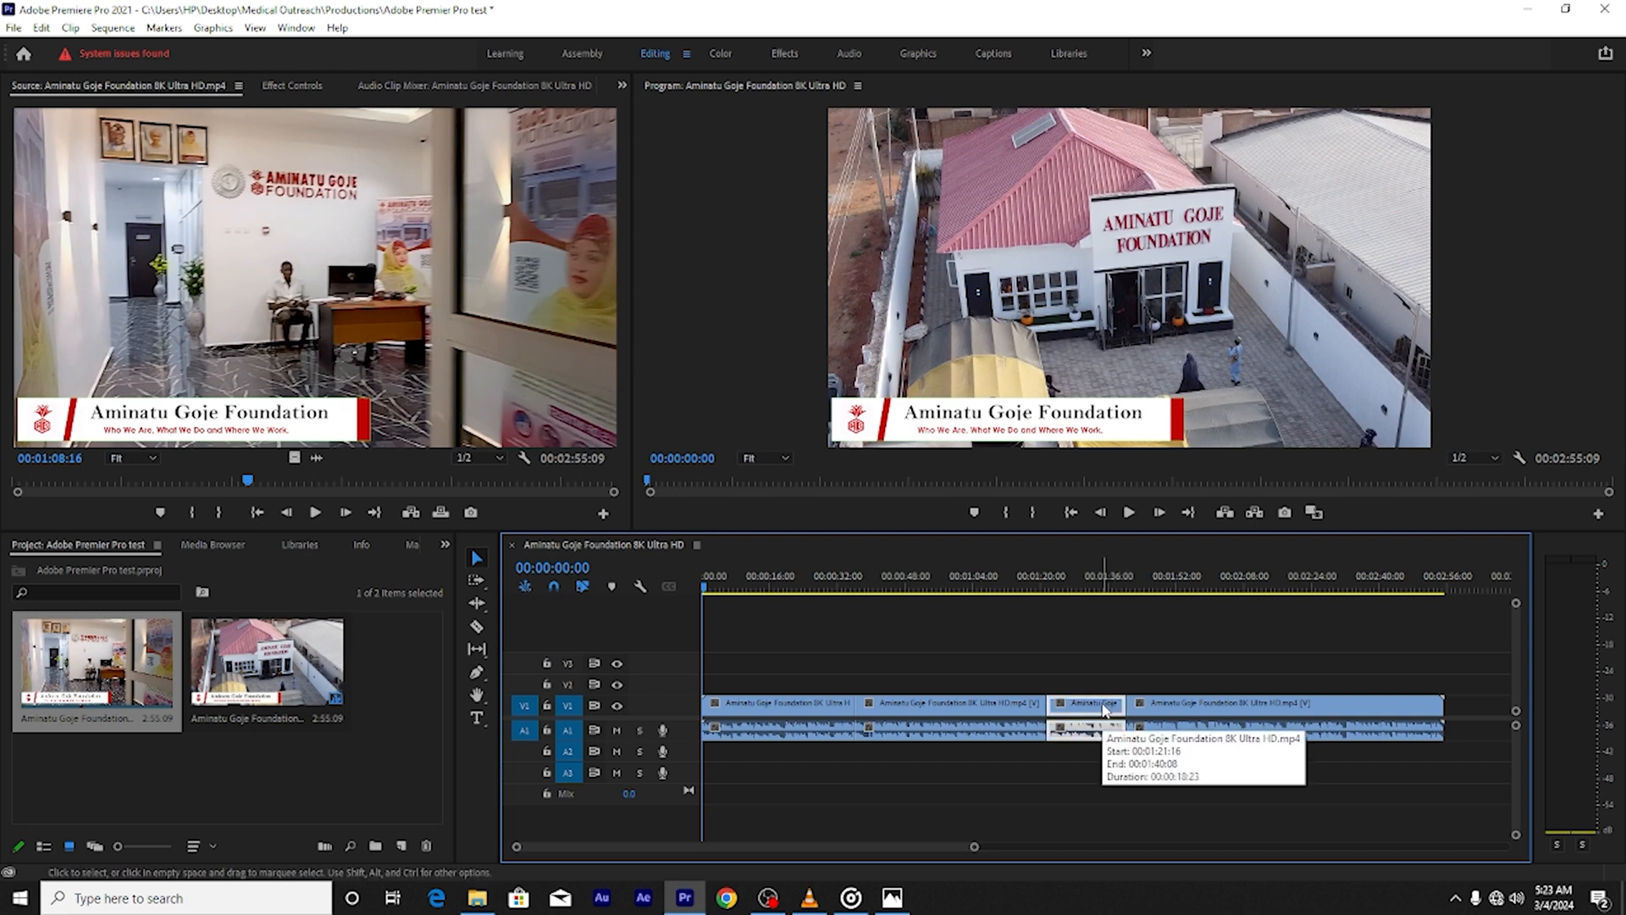
pyautogui.press('Delete')
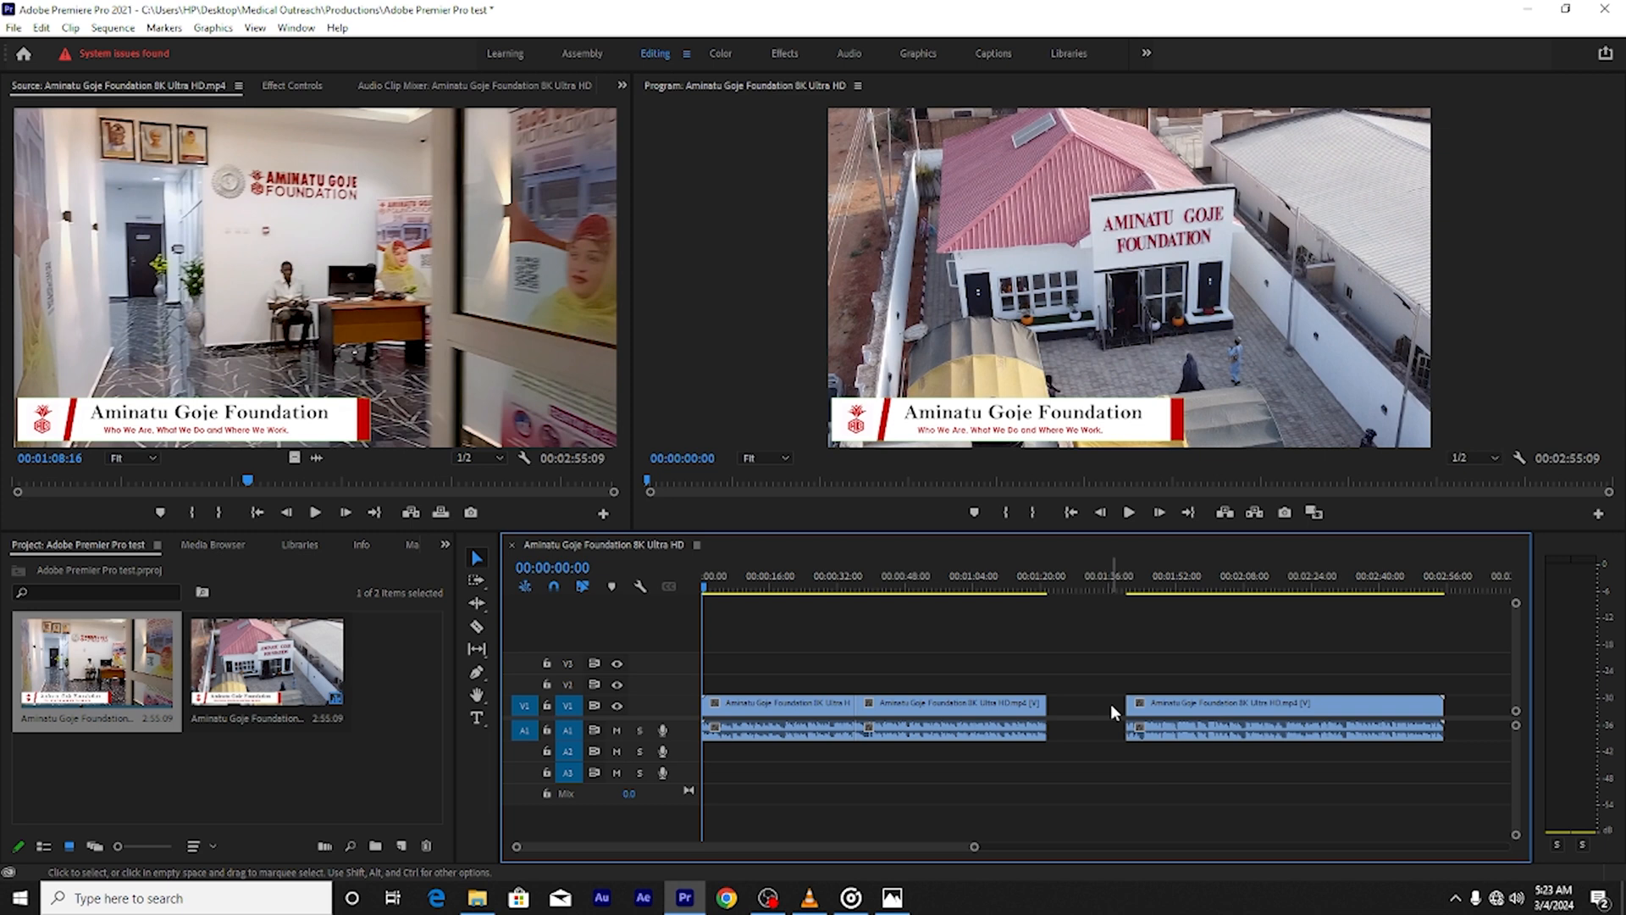
pyautogui.click(1211, 702)
pyautogui.moveTo(1194, 718); pyautogui.dragTo(1127, 726)
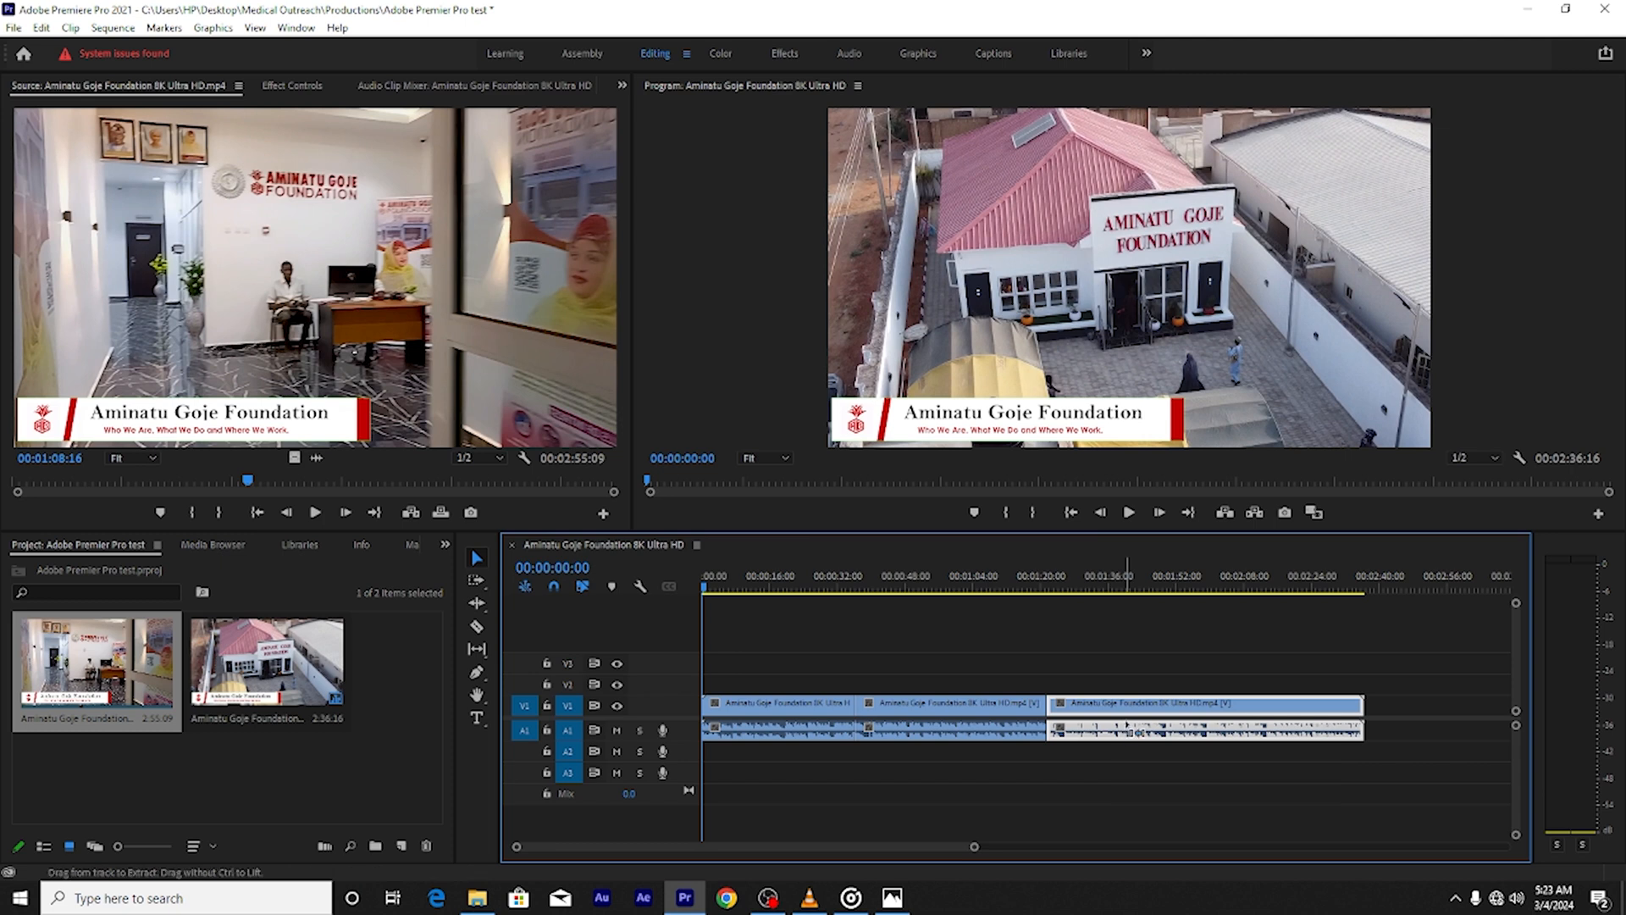
# Undo the segment move, the deletion and all three Razor cuts
pyautogui.hotkey('ctrl', 'z')
pyautogui.hotkey('ctrl', 'z')
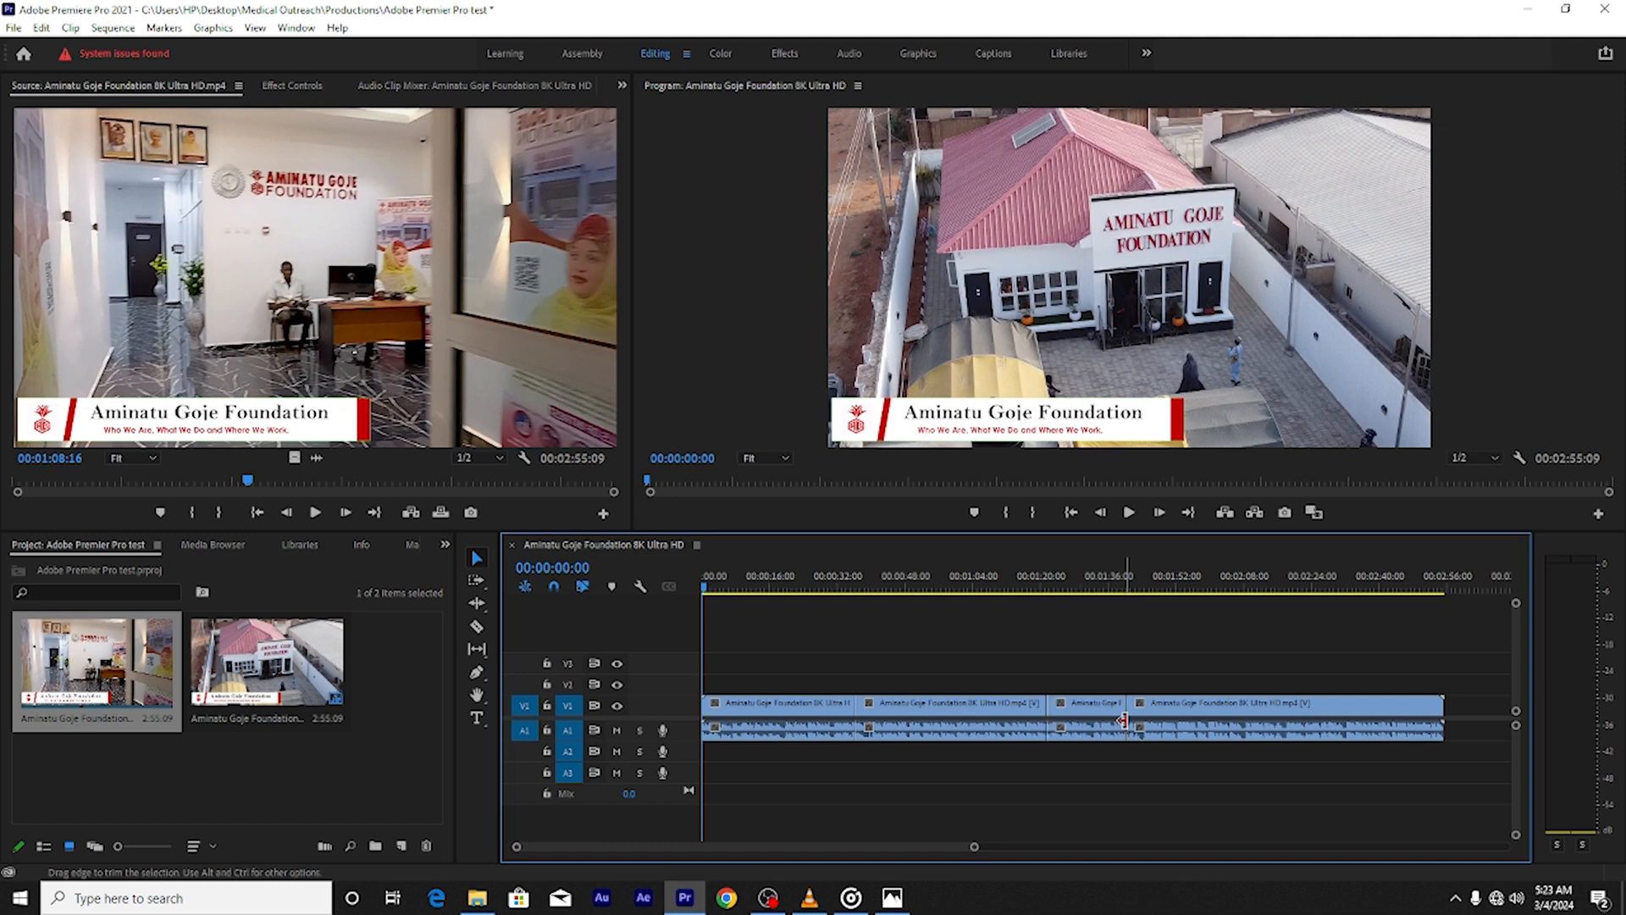
pyautogui.hotkey('ctrl', 'z')
pyautogui.hotkey('ctrl', 'z')
pyautogui.hotkey('ctrl', 'z')
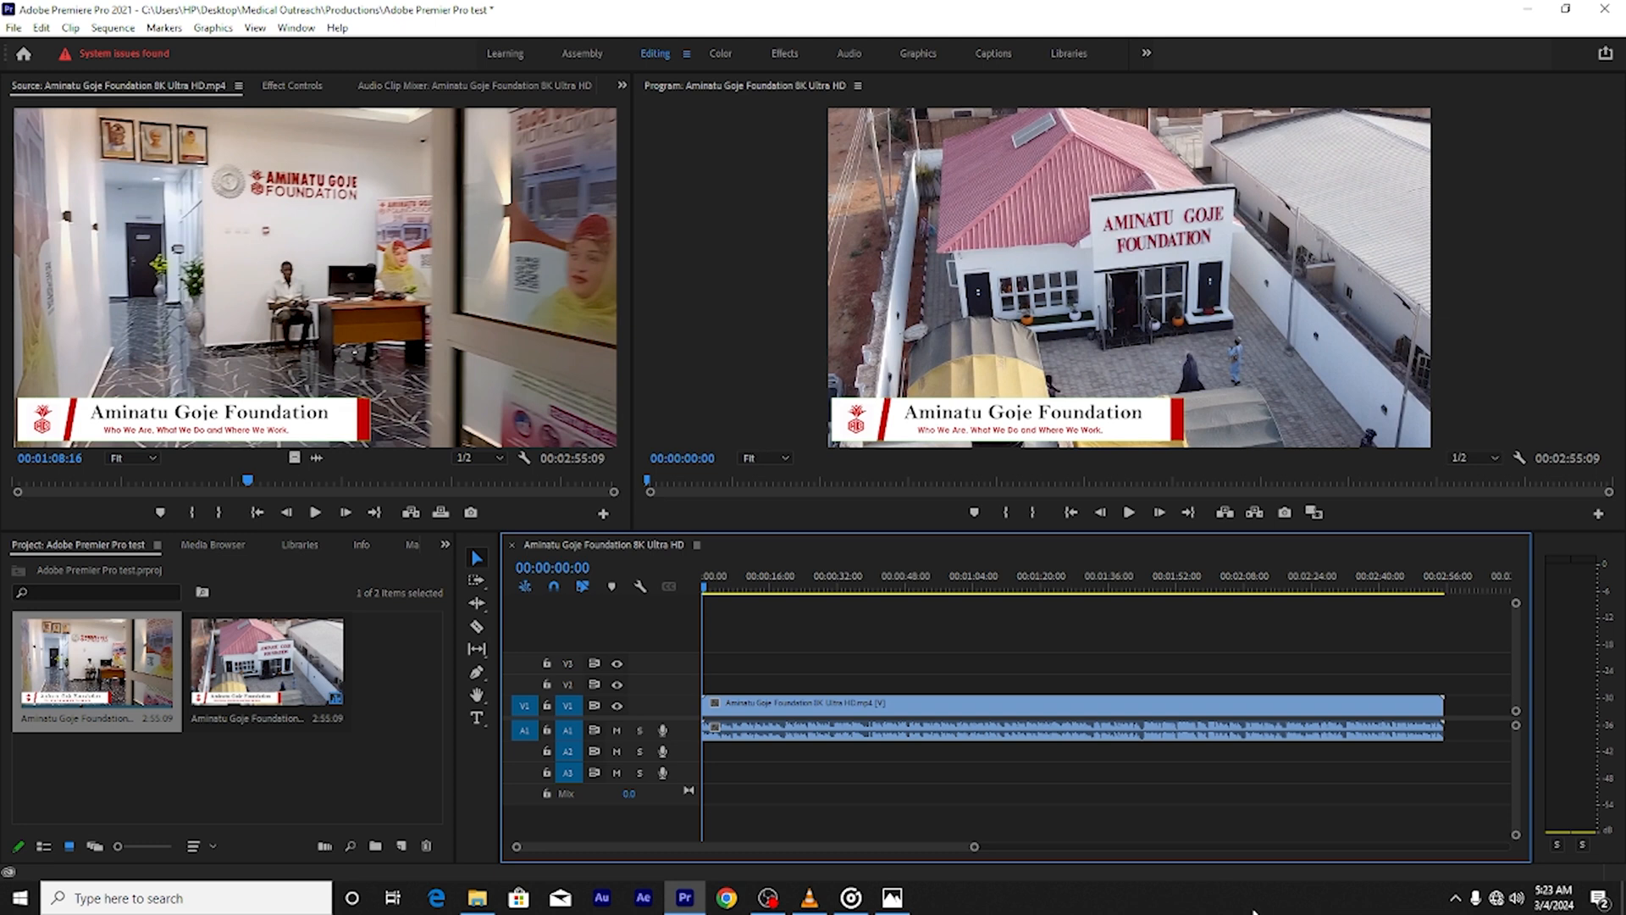
# Play back the opening two seconds of the sequence with the timeline magnified
pyautogui.press('=')
pyautogui.press('=')
pyautogui.press('=')
pyautogui.press('=')
pyautogui.press('=')
pyautogui.press('=')
pyautogui.press('=')
pyautogui.press('=')
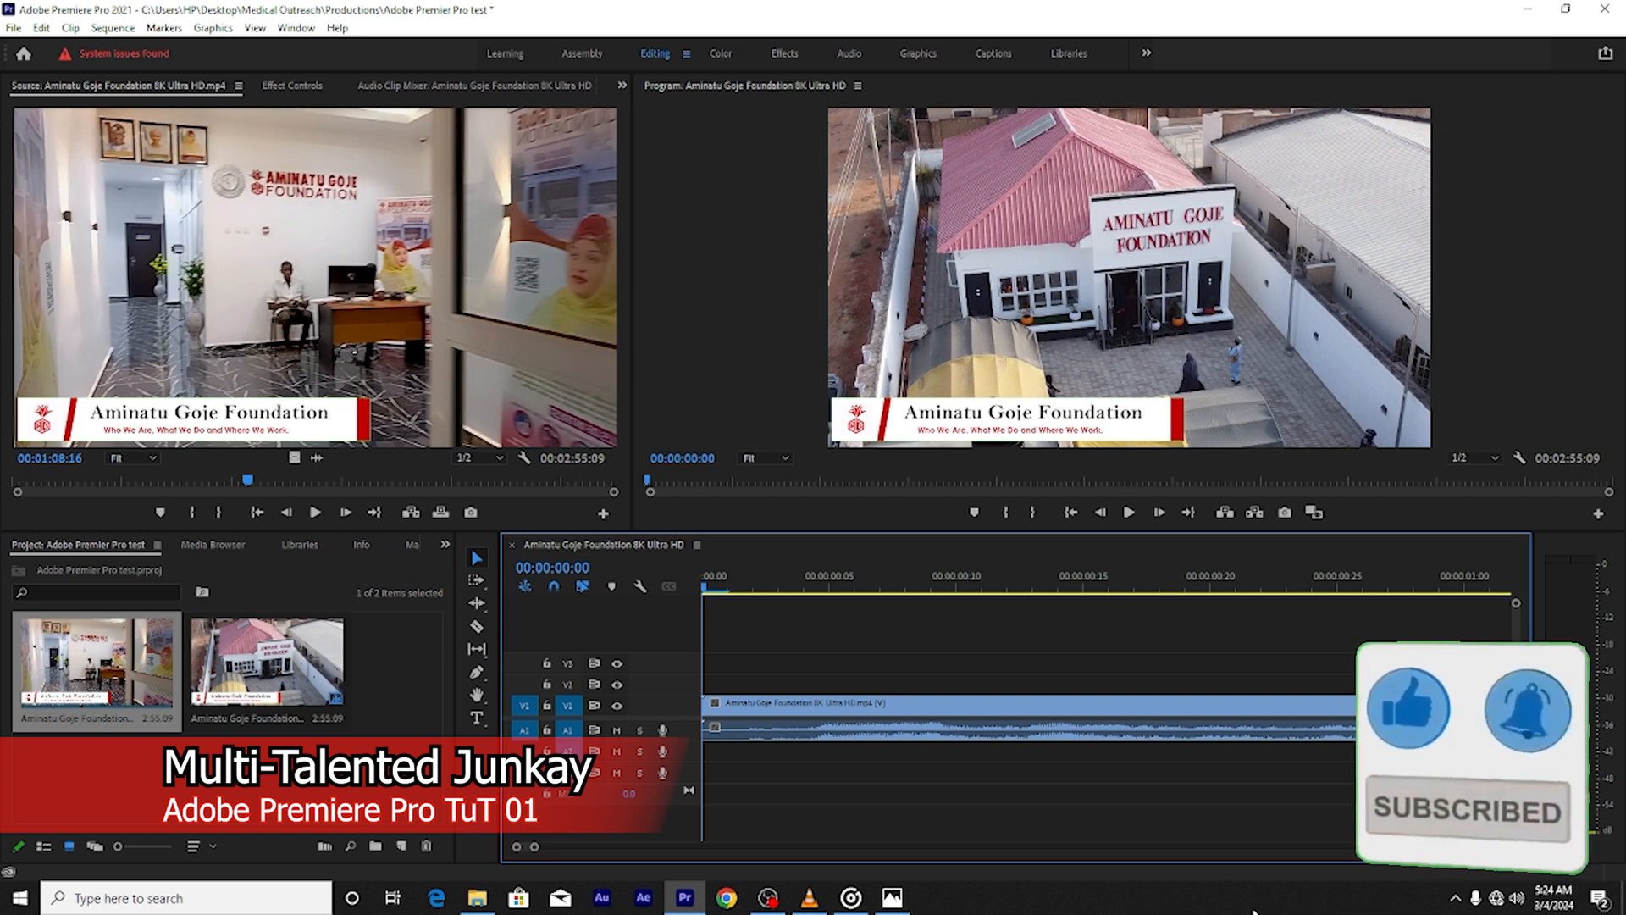
pyautogui.press('space')
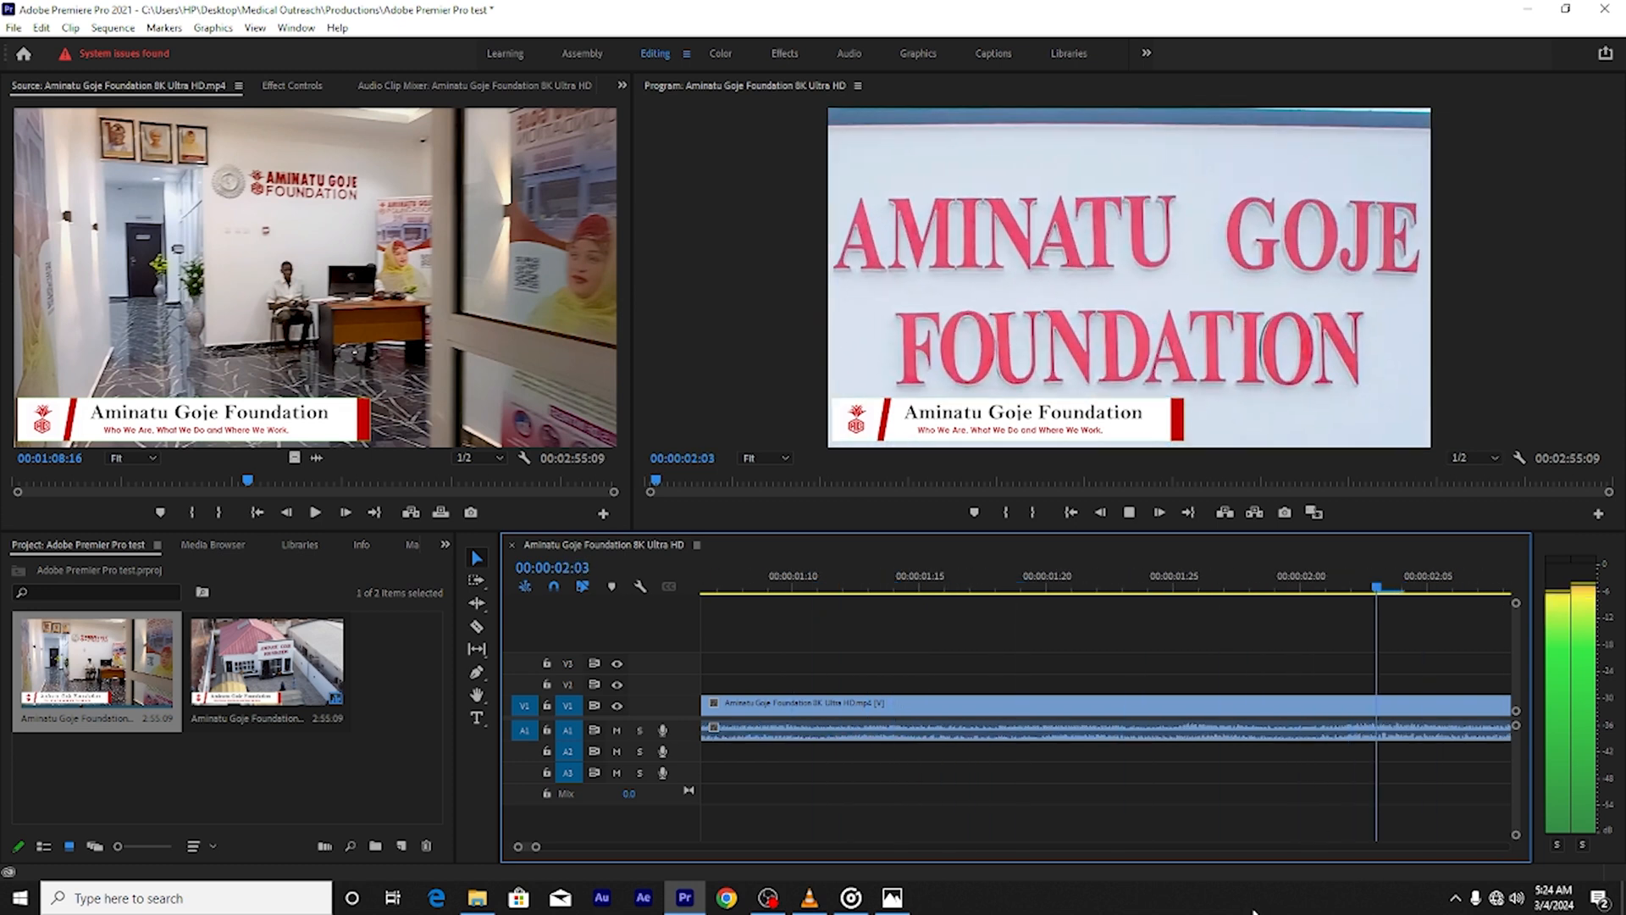
pyautogui.press('space')
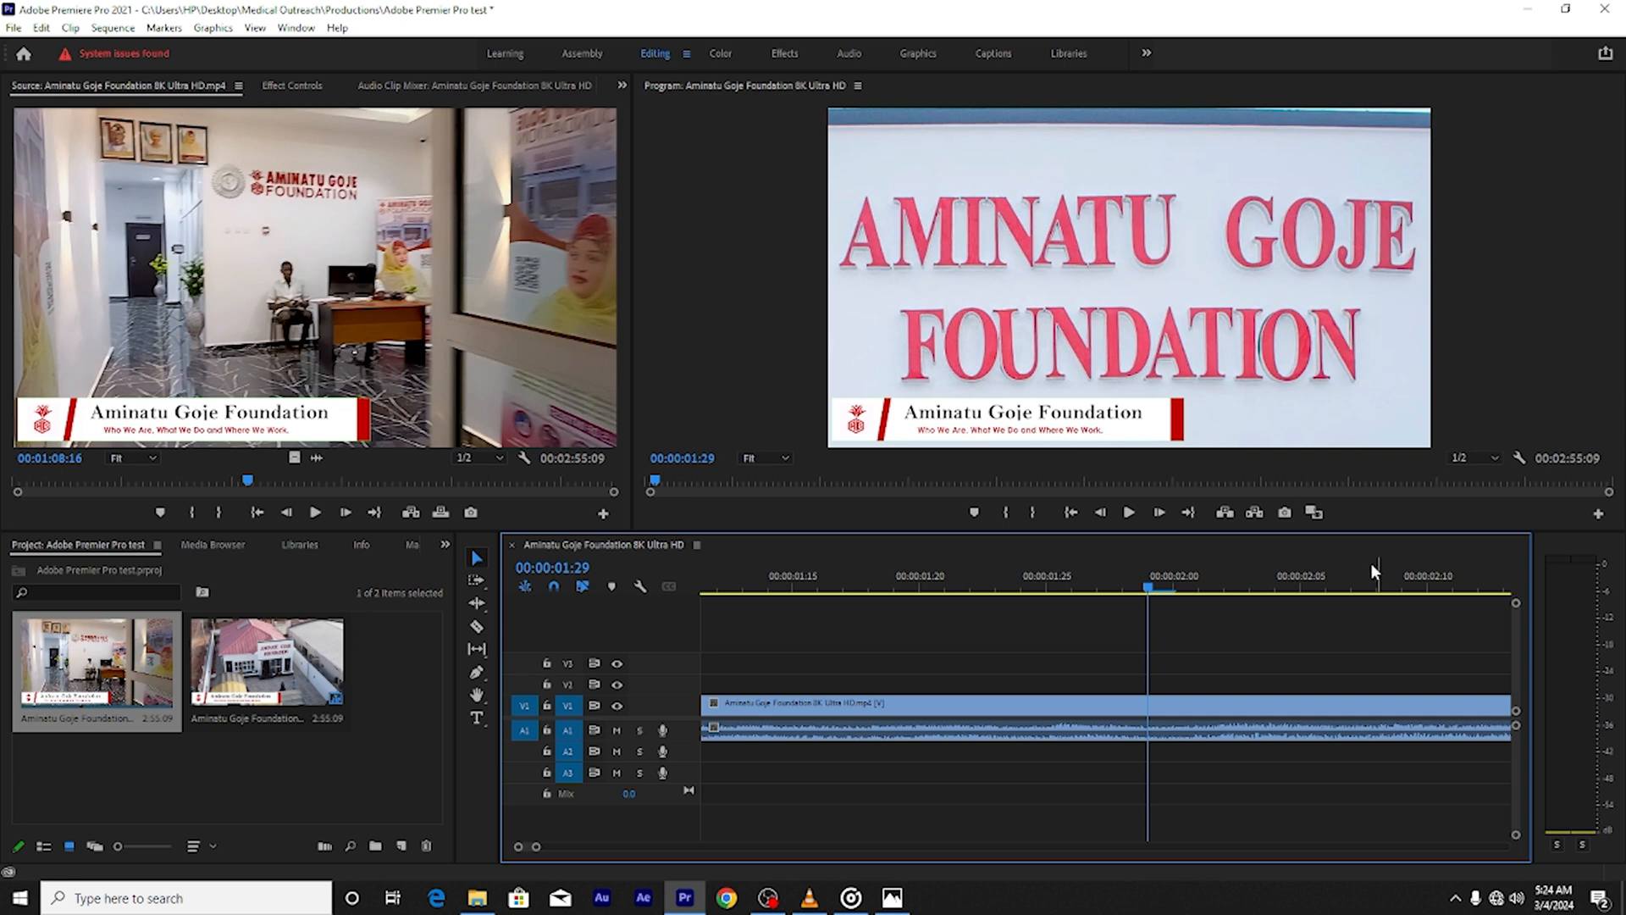
# Try to render the sequence with Render In to Out, and cancel the rendering
pyautogui.click(1188, 715)
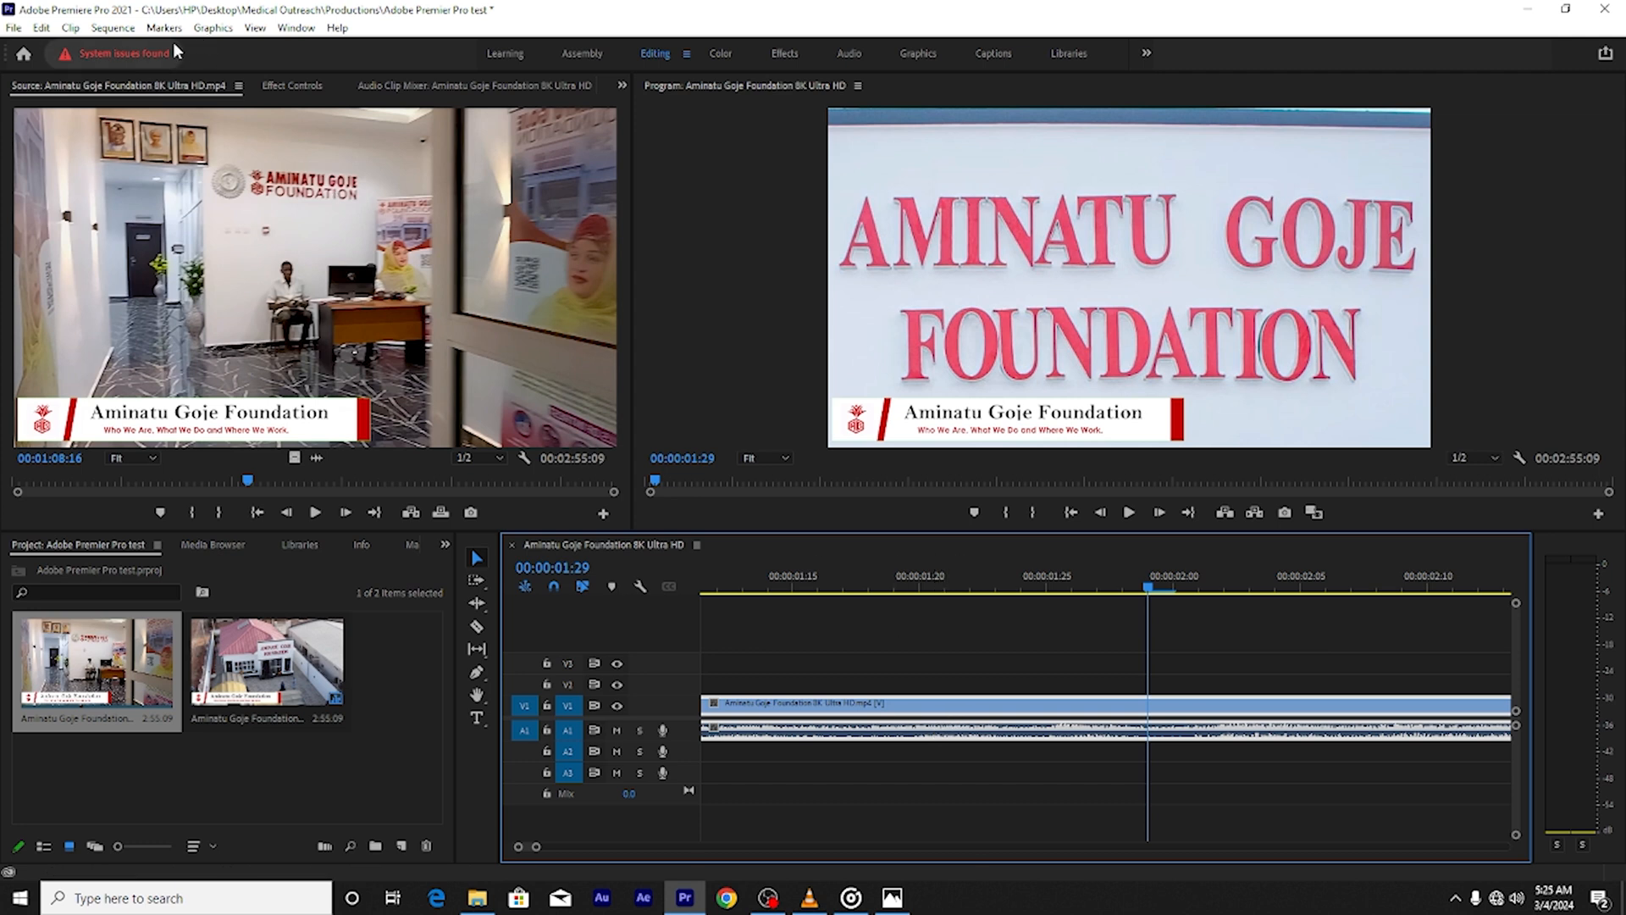
pyautogui.click(113, 28)
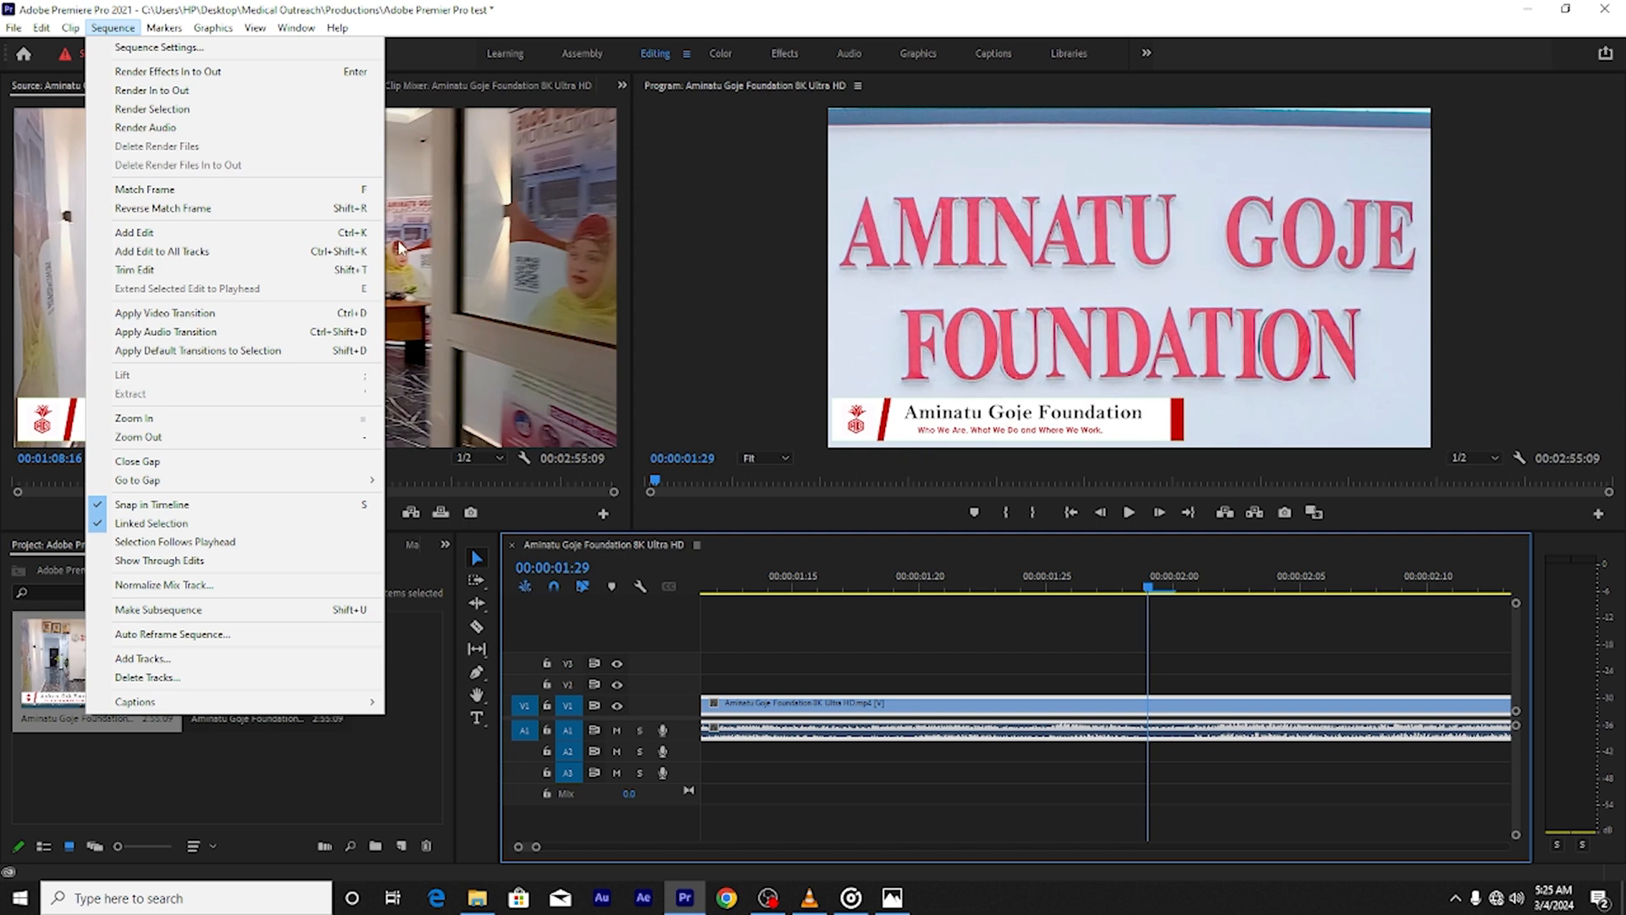
pyautogui.click(246, 89)
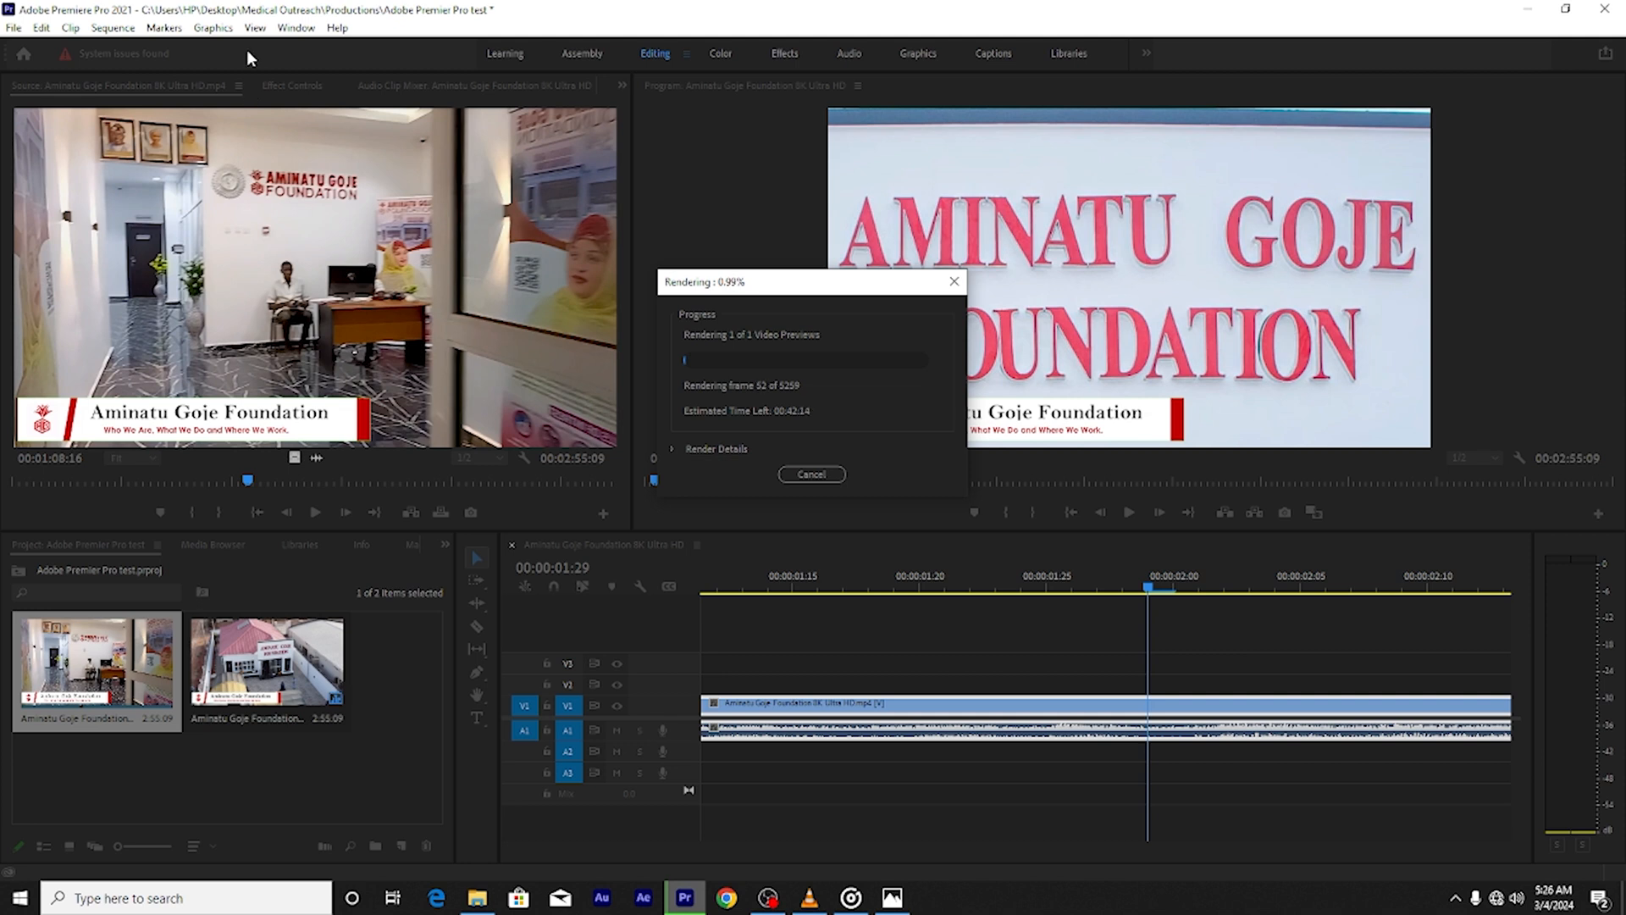
pyautogui.click(953, 281)
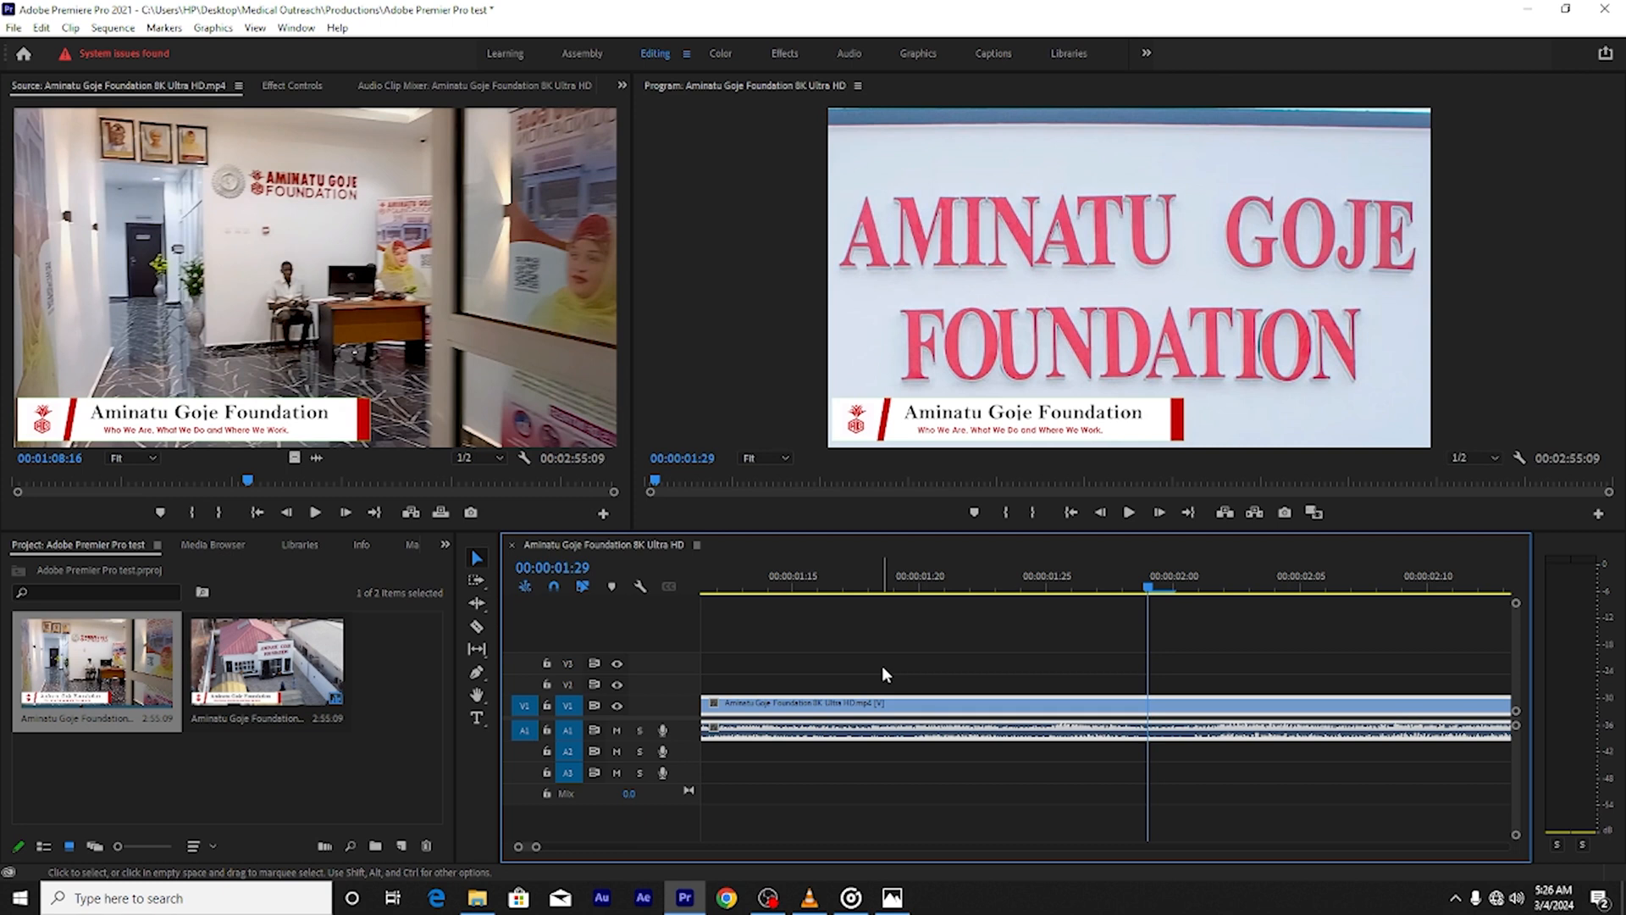
# Play the sequence up to 00:00:06:18 and split the clip there with the Razor
pyautogui.click(900, 591)
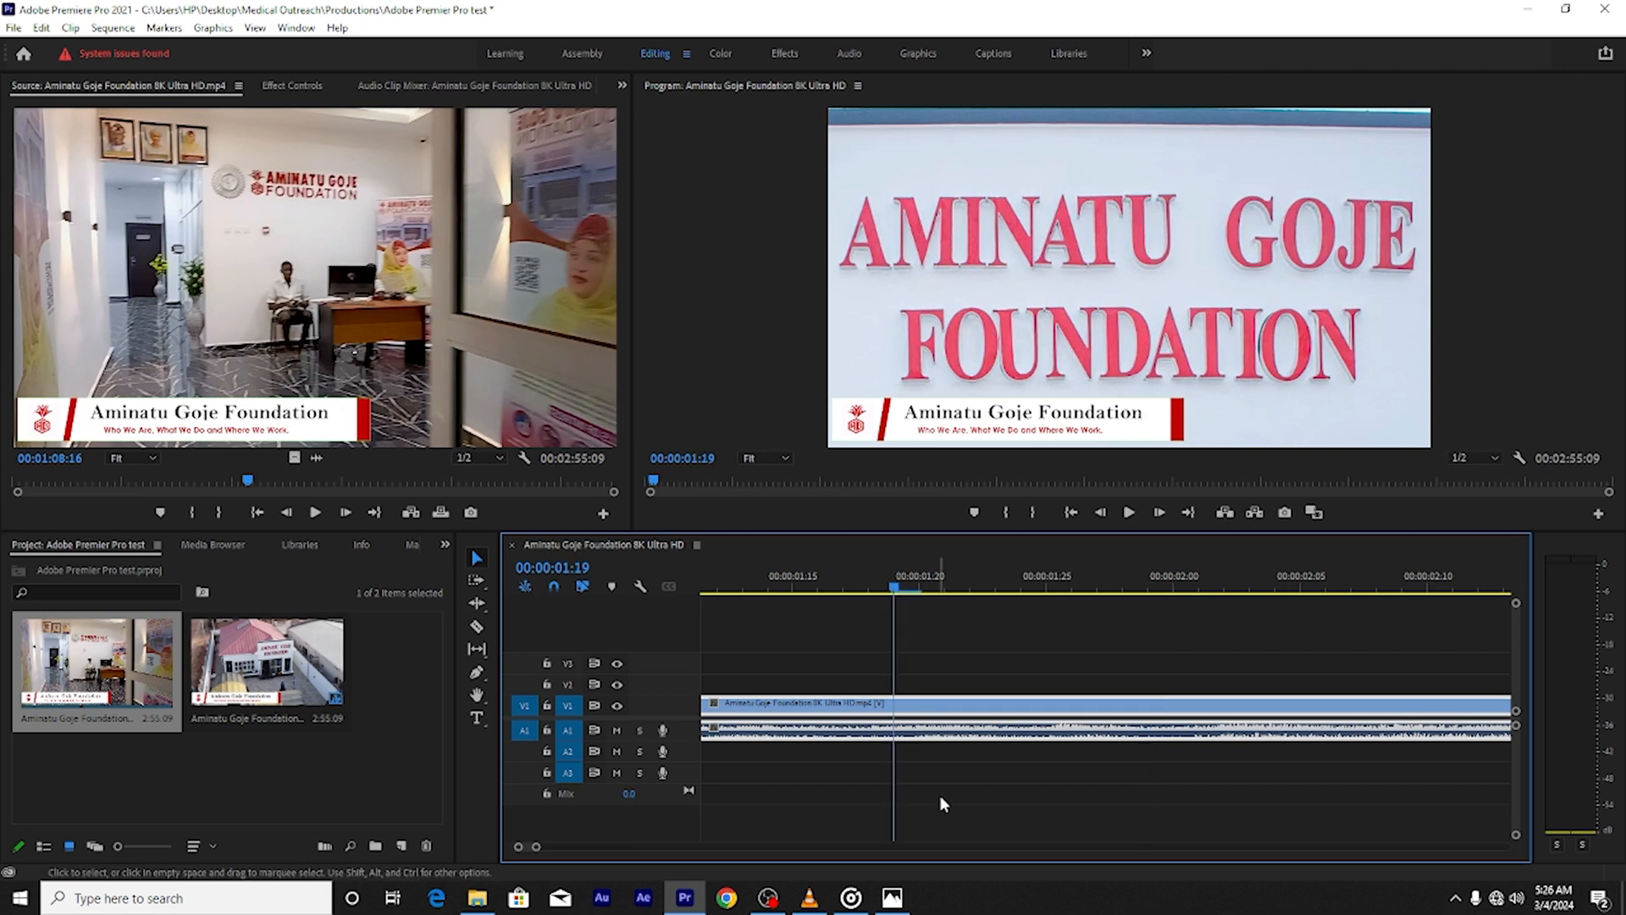
pyautogui.click(1101, 578)
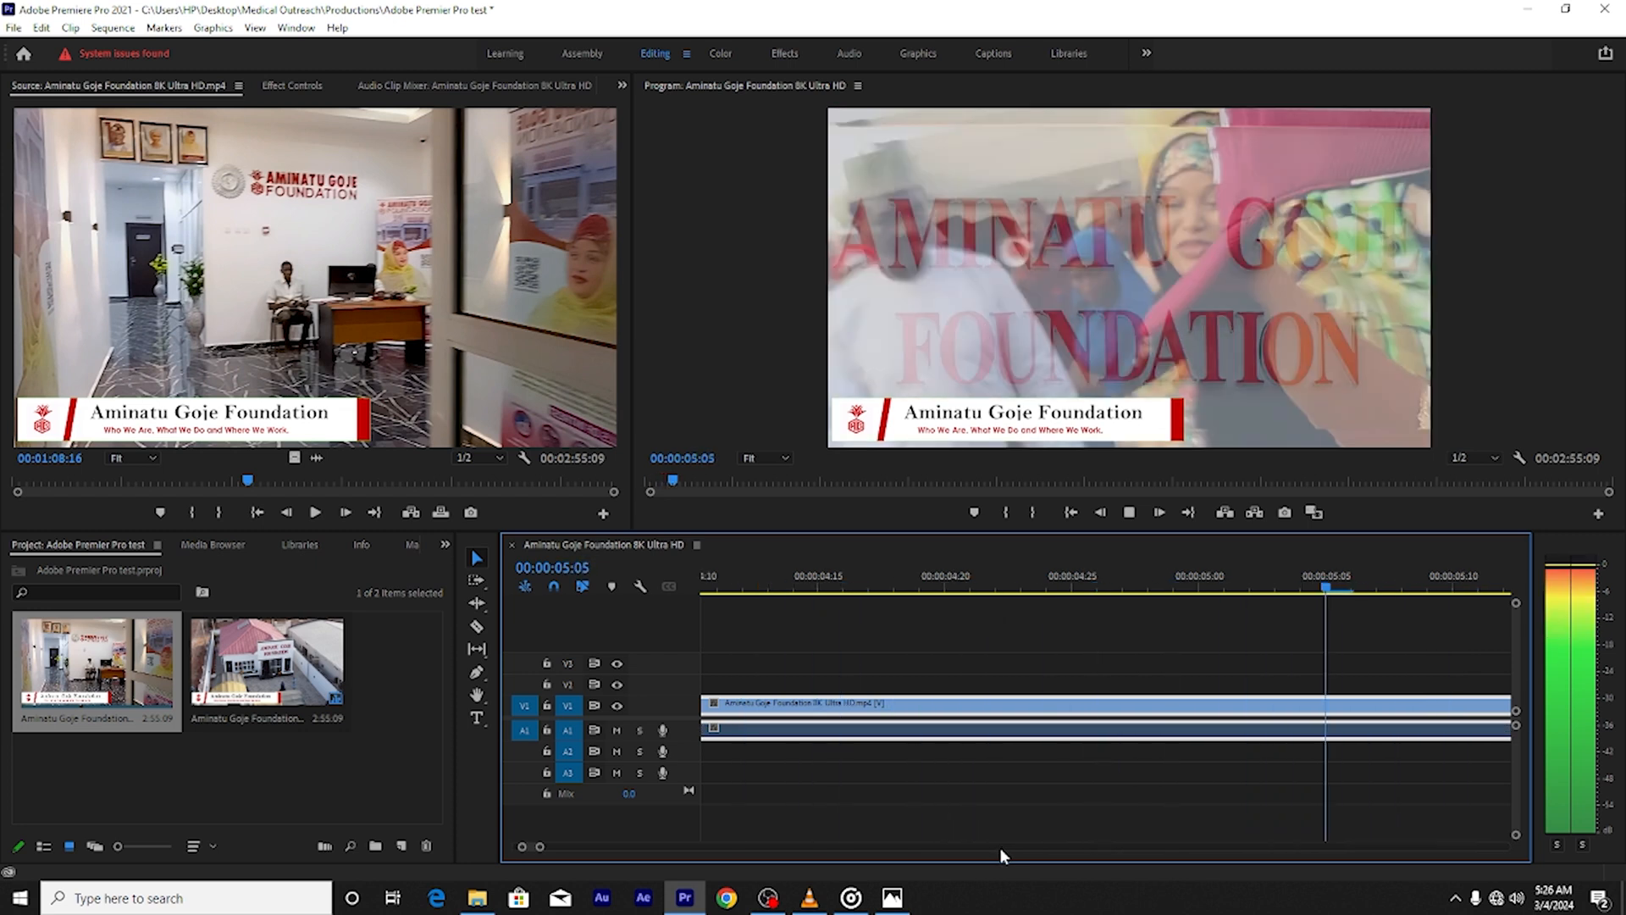
pyautogui.press('space')
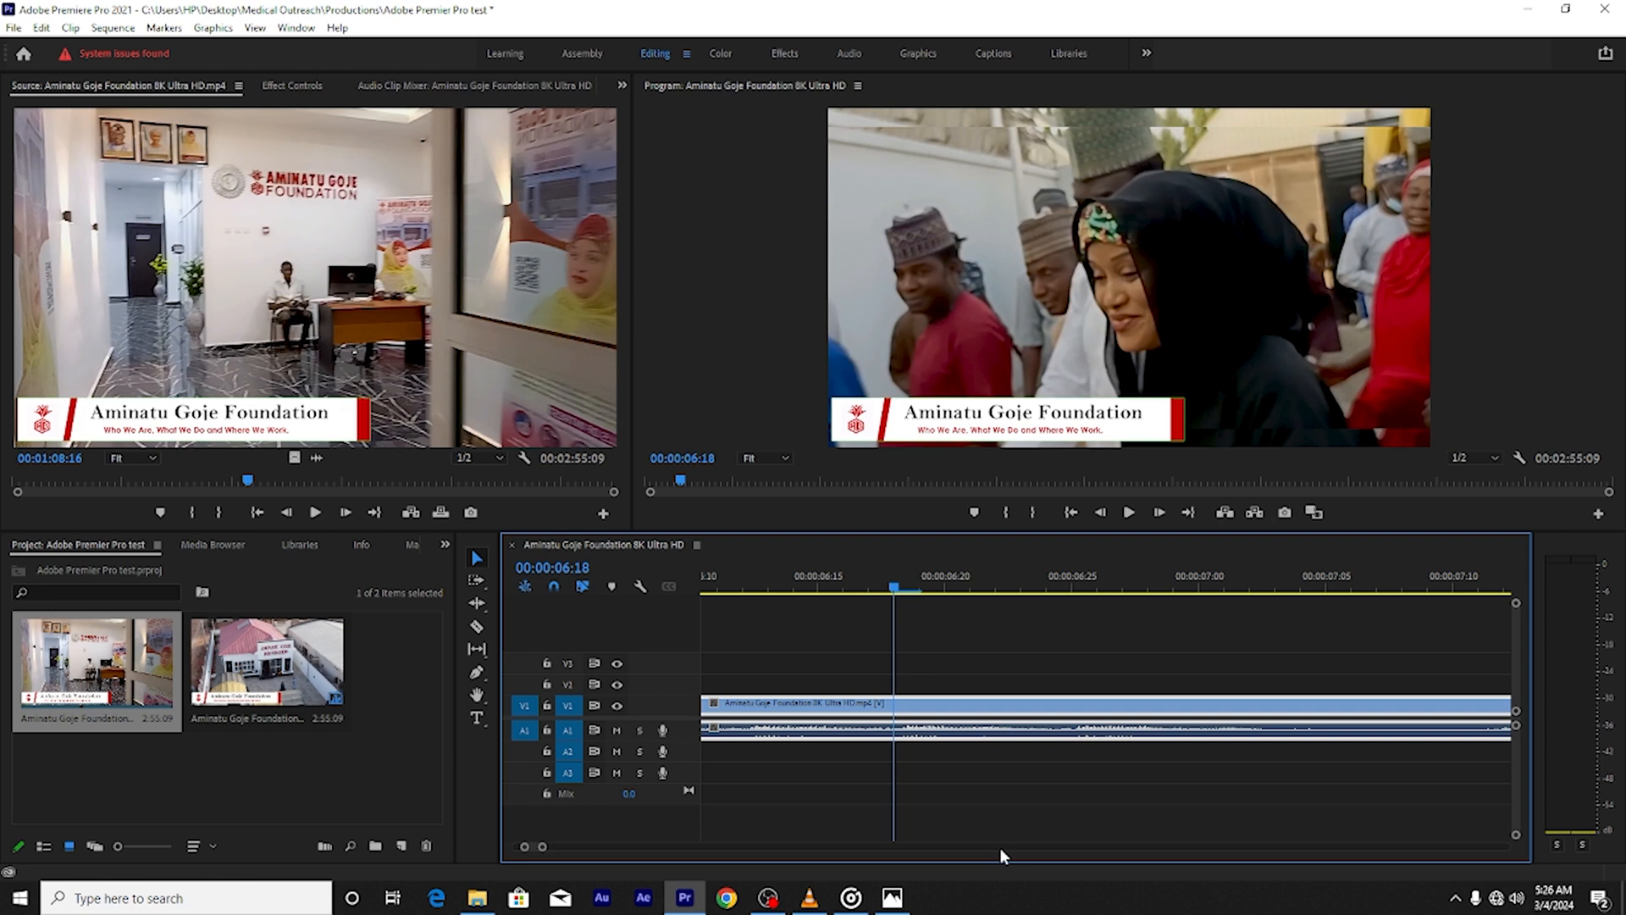
pyautogui.press('c')
pyautogui.click(897, 708)
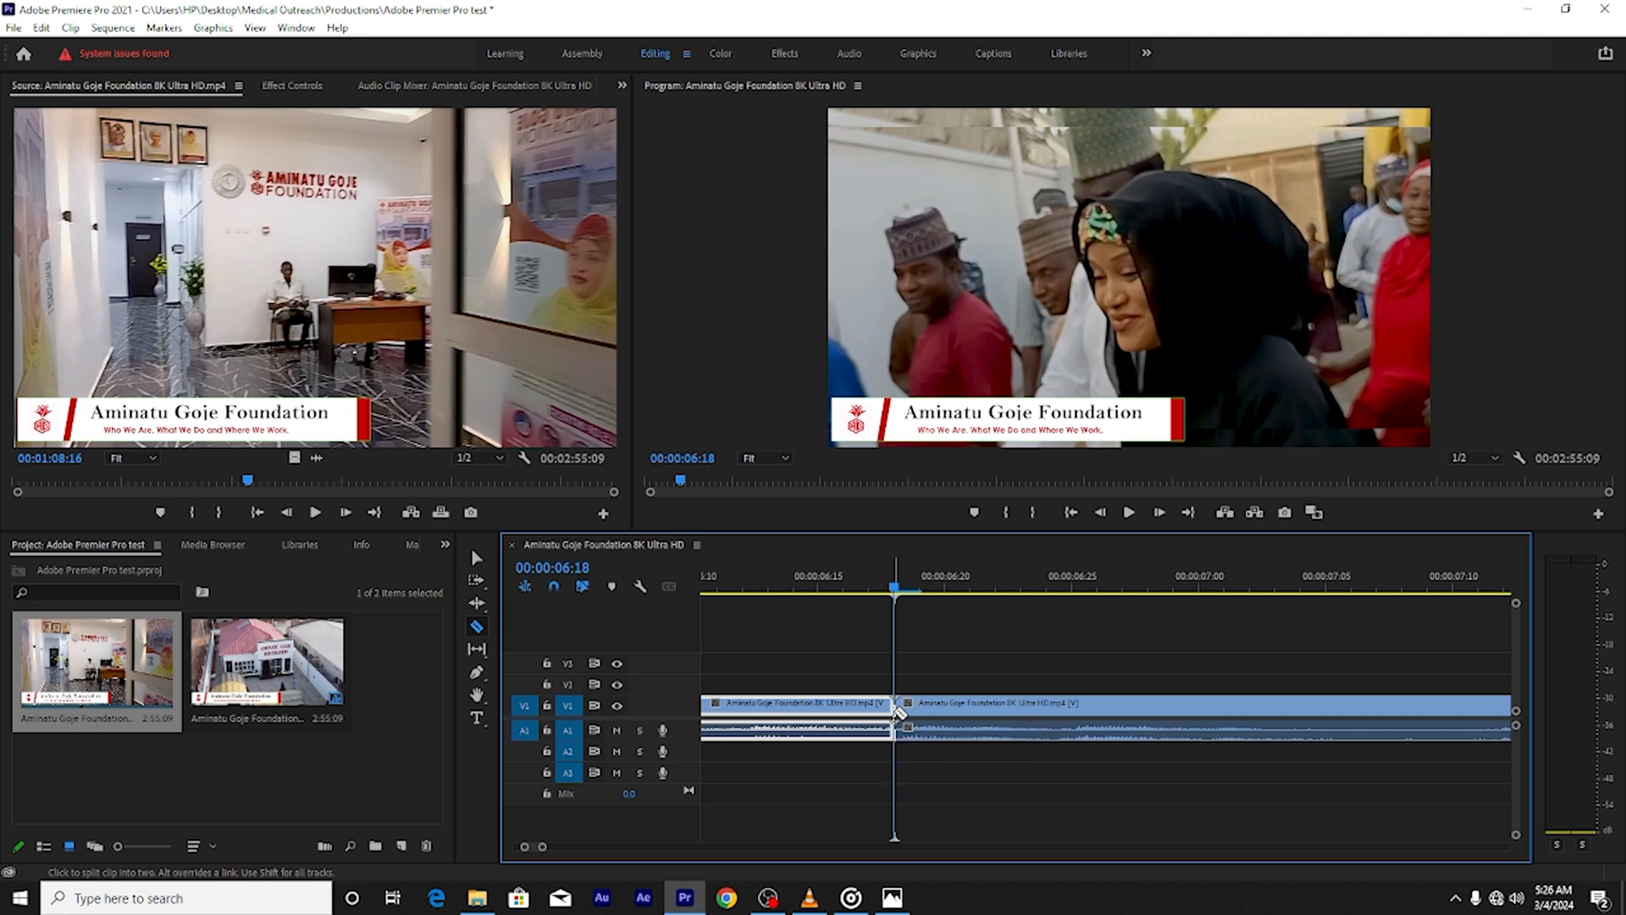
# Continue playback to 00:00:09:03 and split the clip at the playhead
pyautogui.press('space')
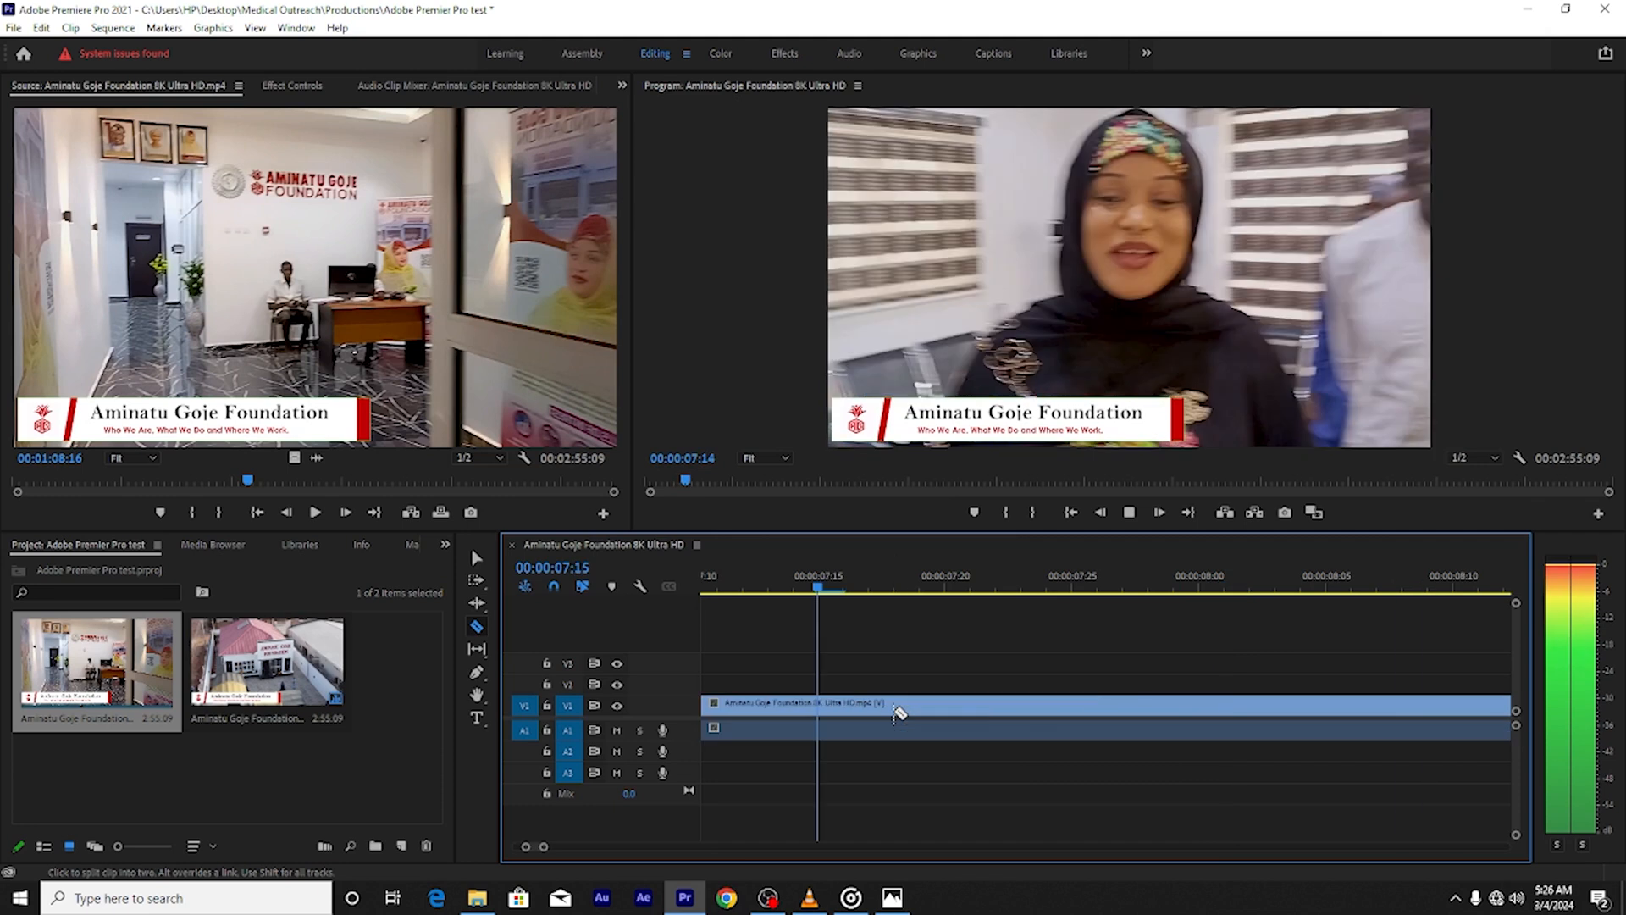
pyautogui.press('space')
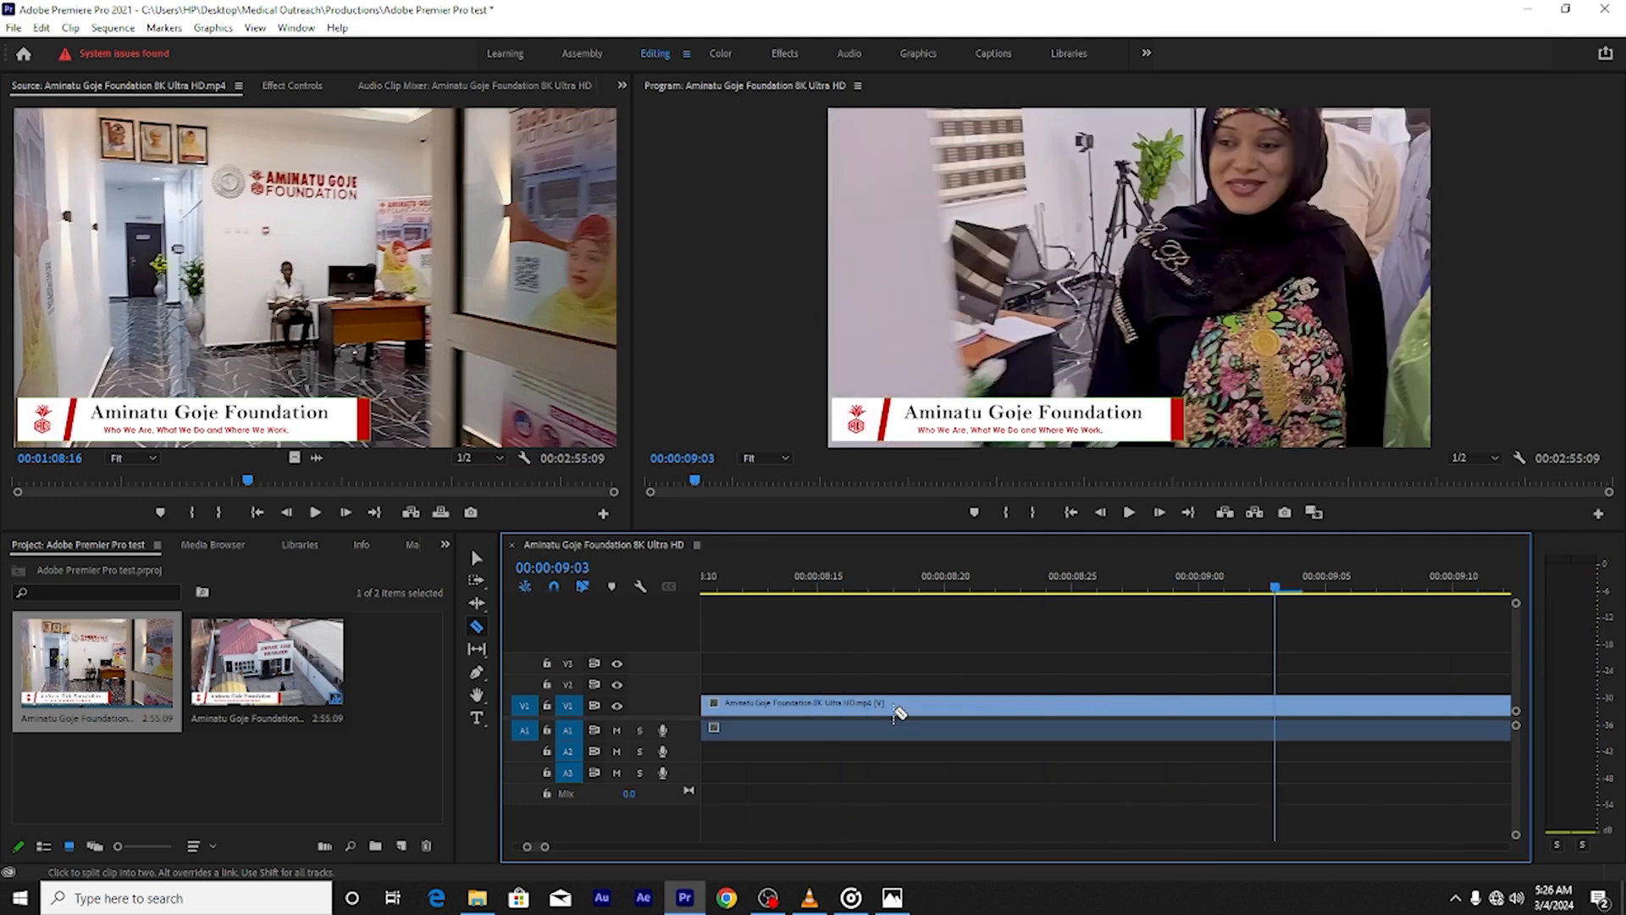
pyautogui.click(1273, 708)
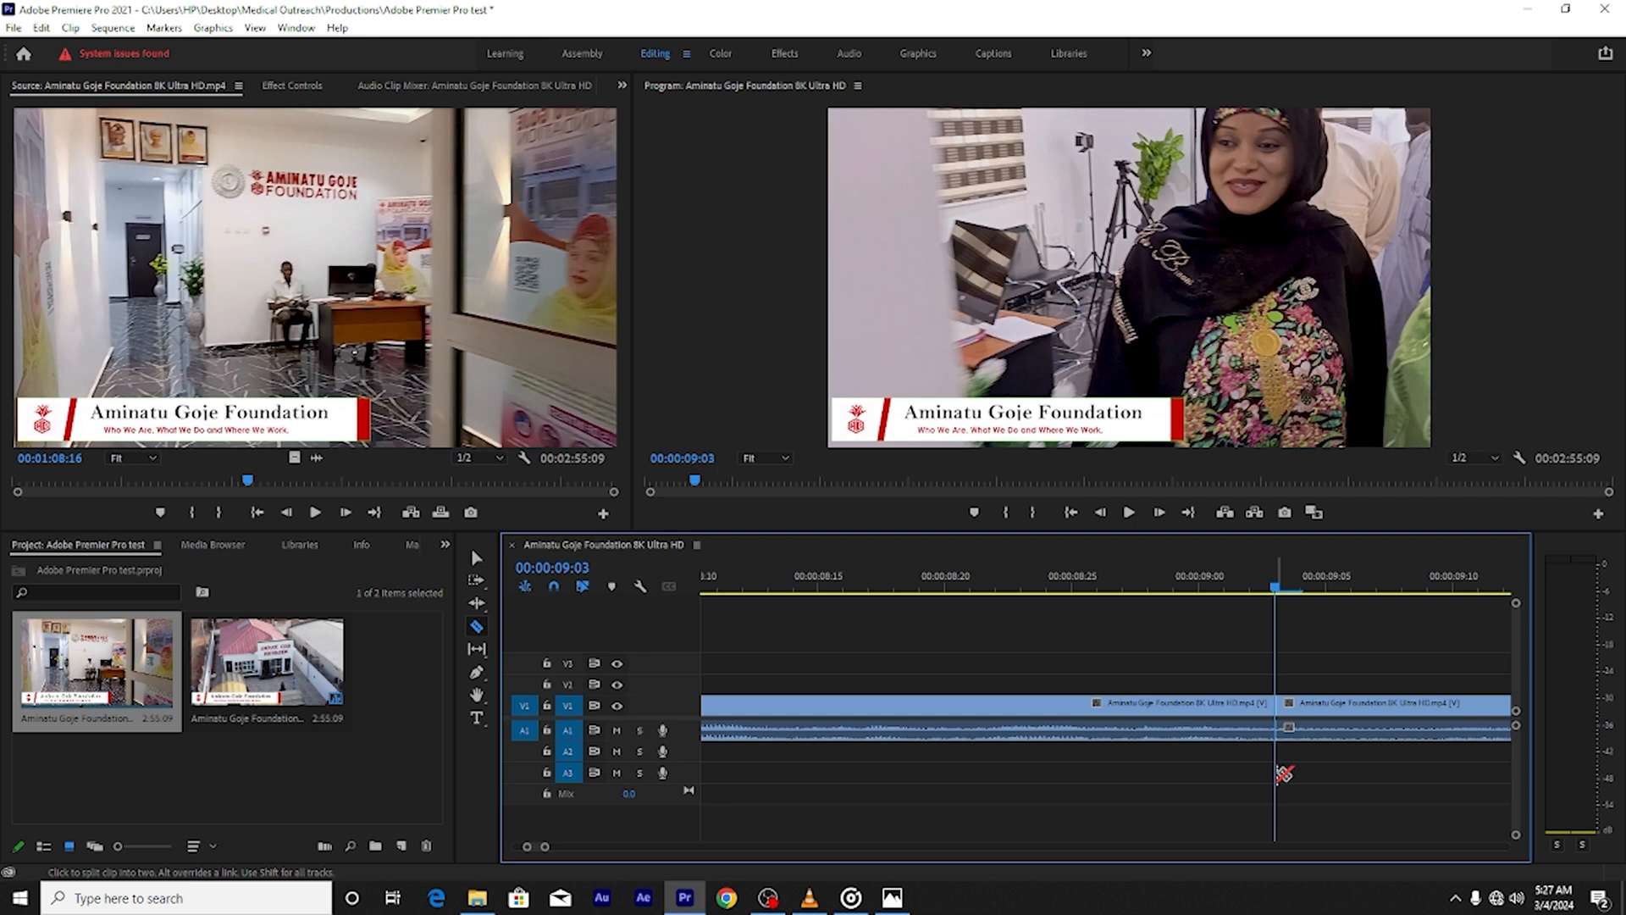
# Delete the segment between the cuts at 00:00:06:18 and 00:00:09:03, leaving a gap in the timeline
pyautogui.press('-')
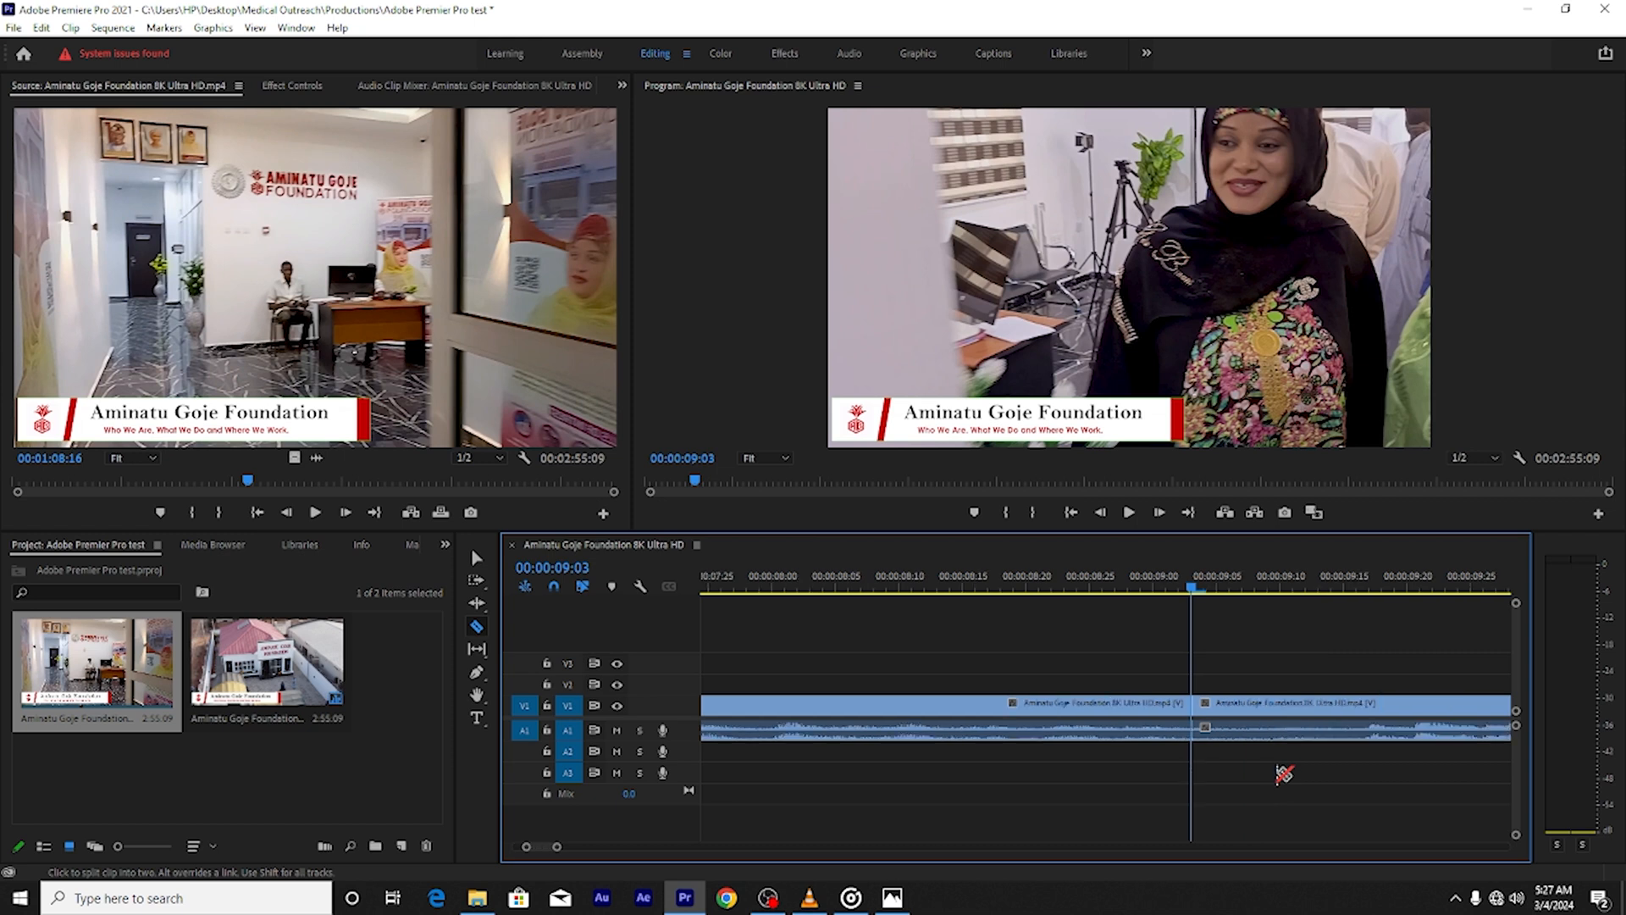
pyautogui.scroll(-2, 1284, 773)
pyautogui.press('-')
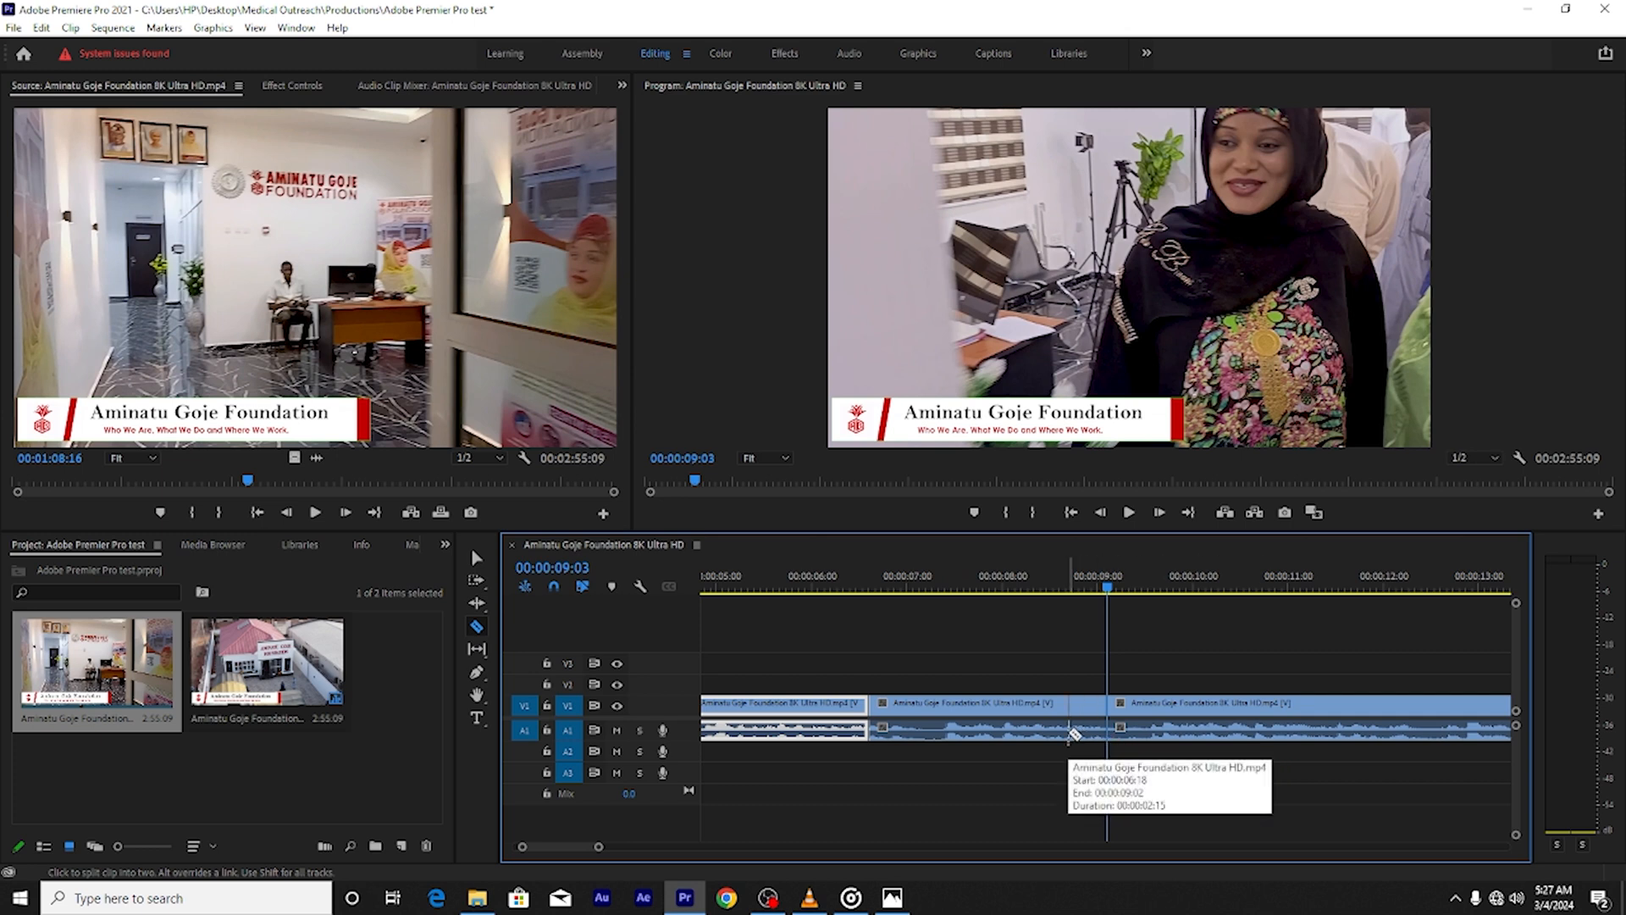
pyautogui.press('v')
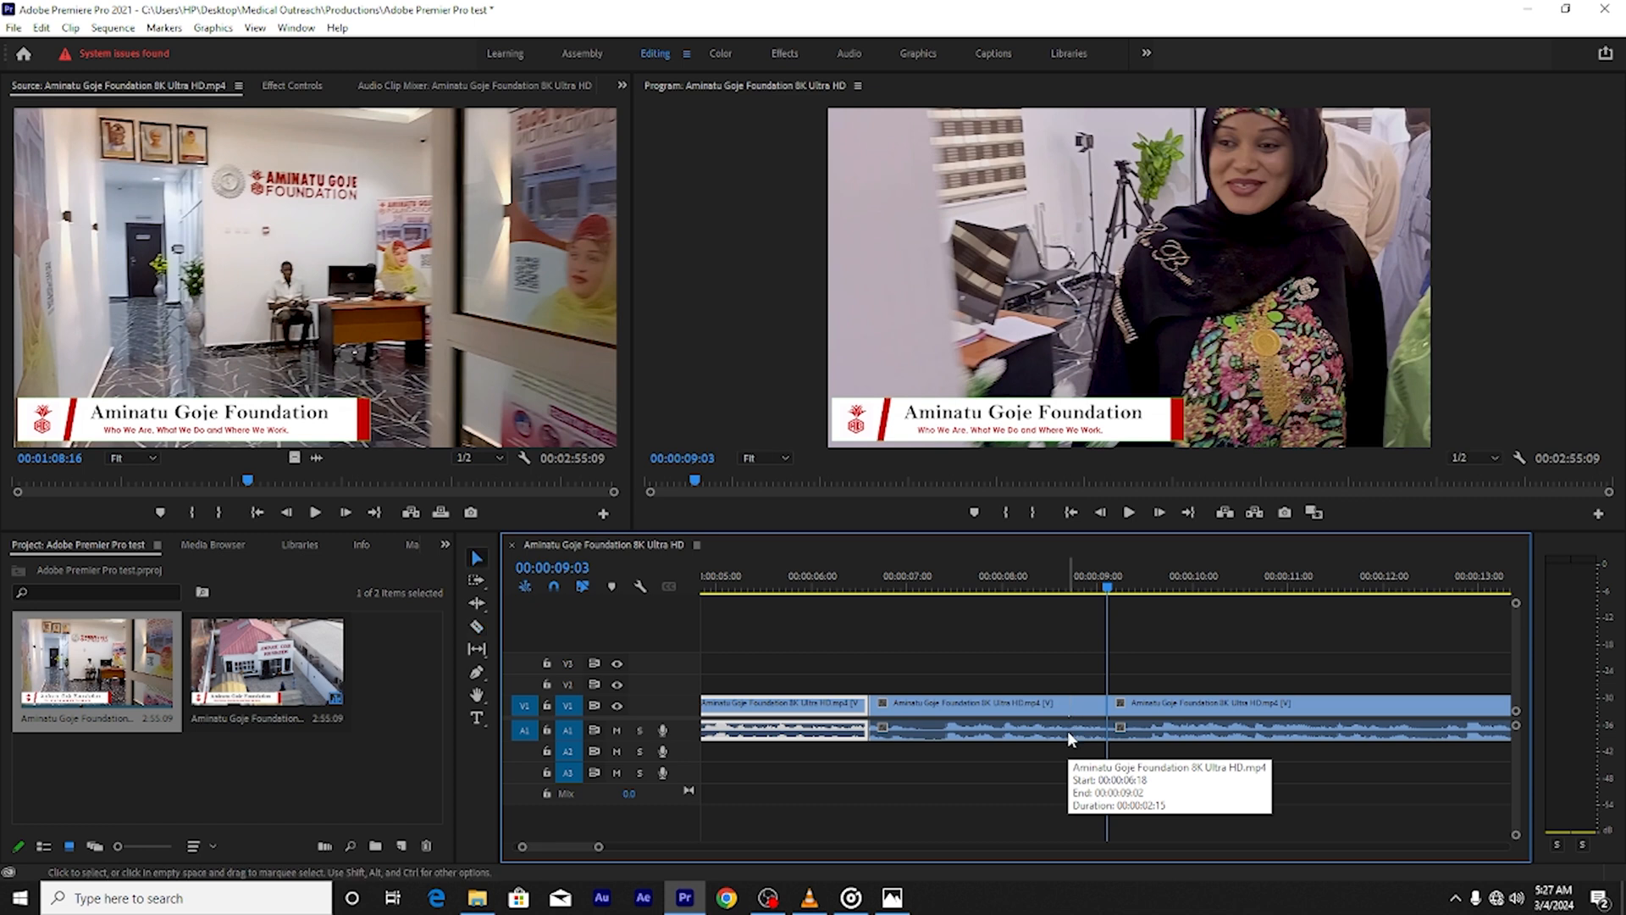
pyautogui.click(1020, 721)
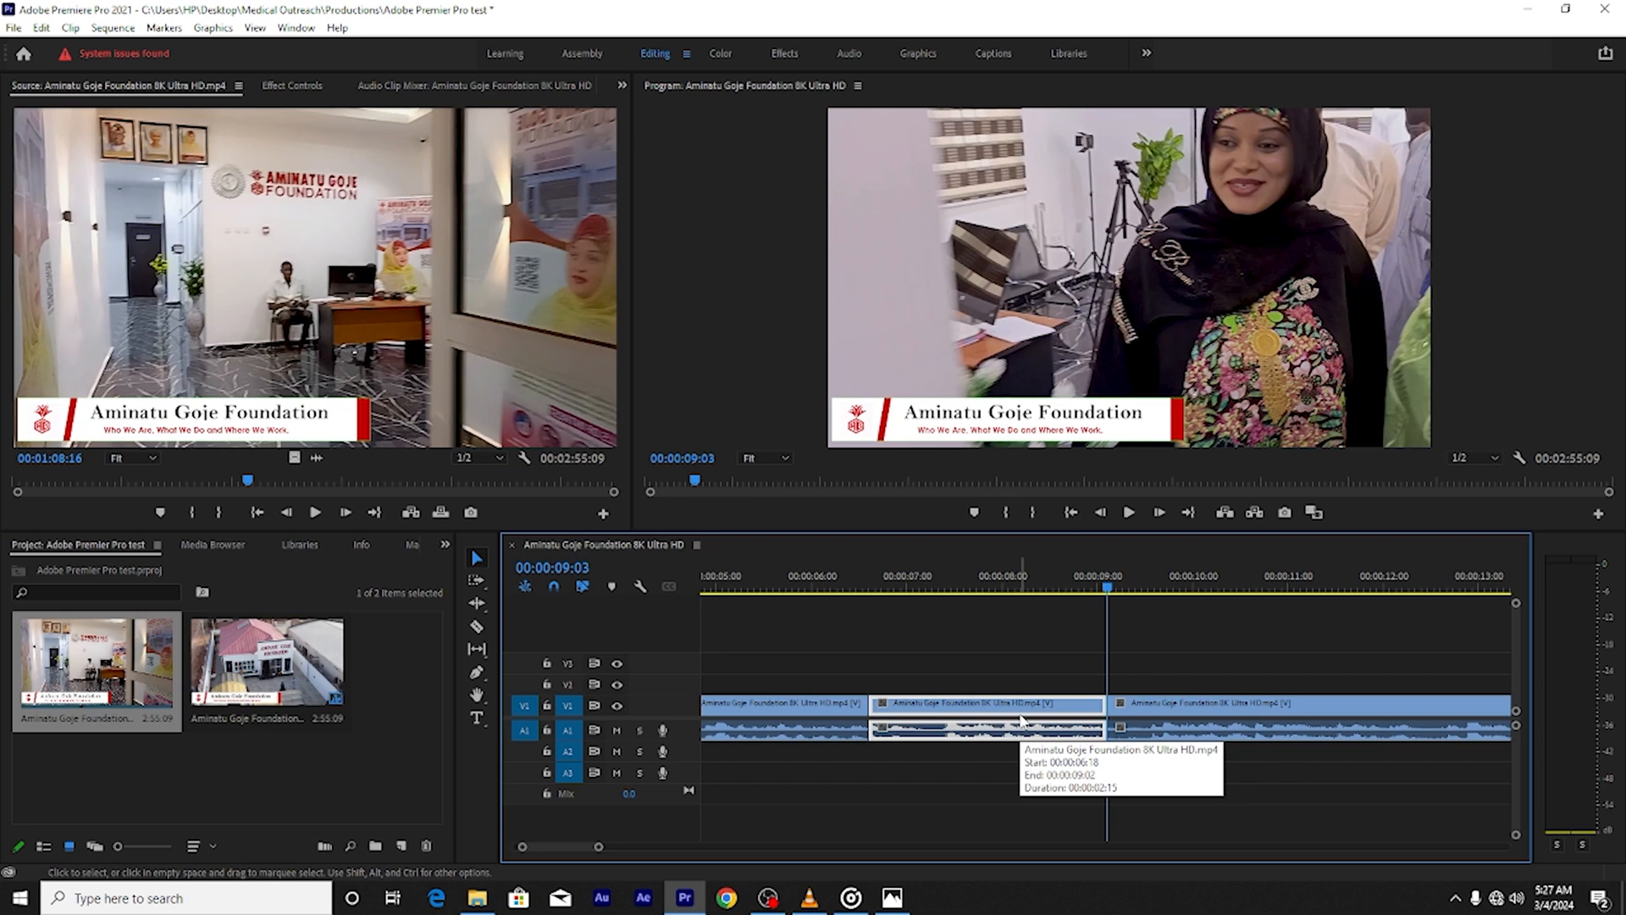
pyautogui.press('Delete')
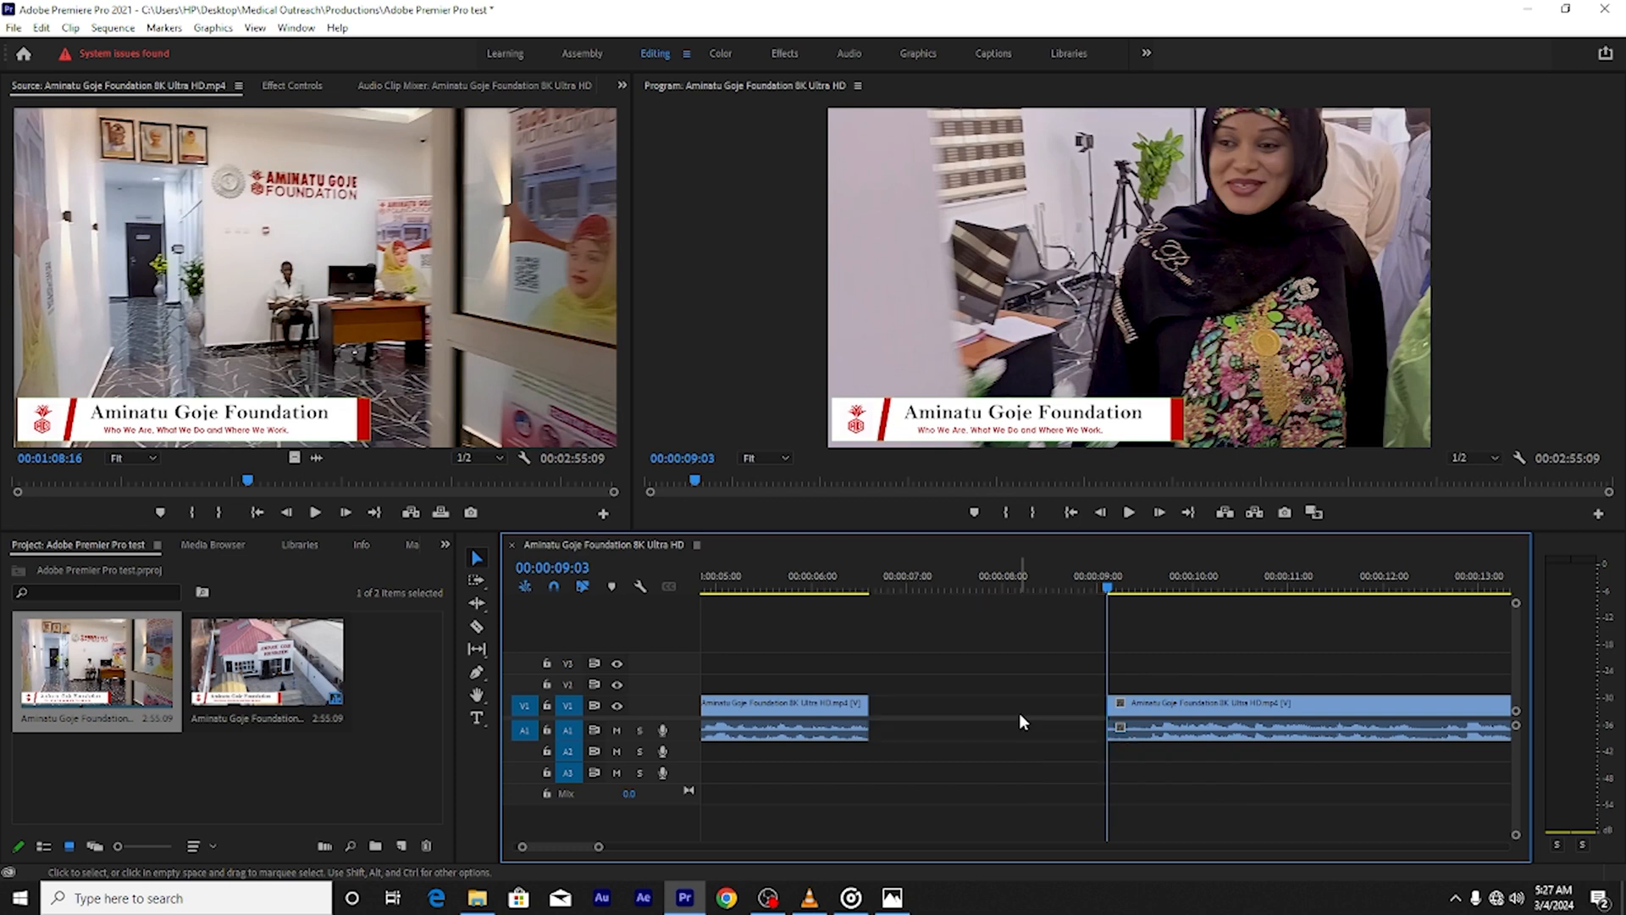
# Close the timeline gap by moving the second clip against the first clip's end, and play the sequence across the join
pyautogui.click(1130, 719)
pyautogui.moveTo(1130, 719); pyautogui.dragTo(906, 733)
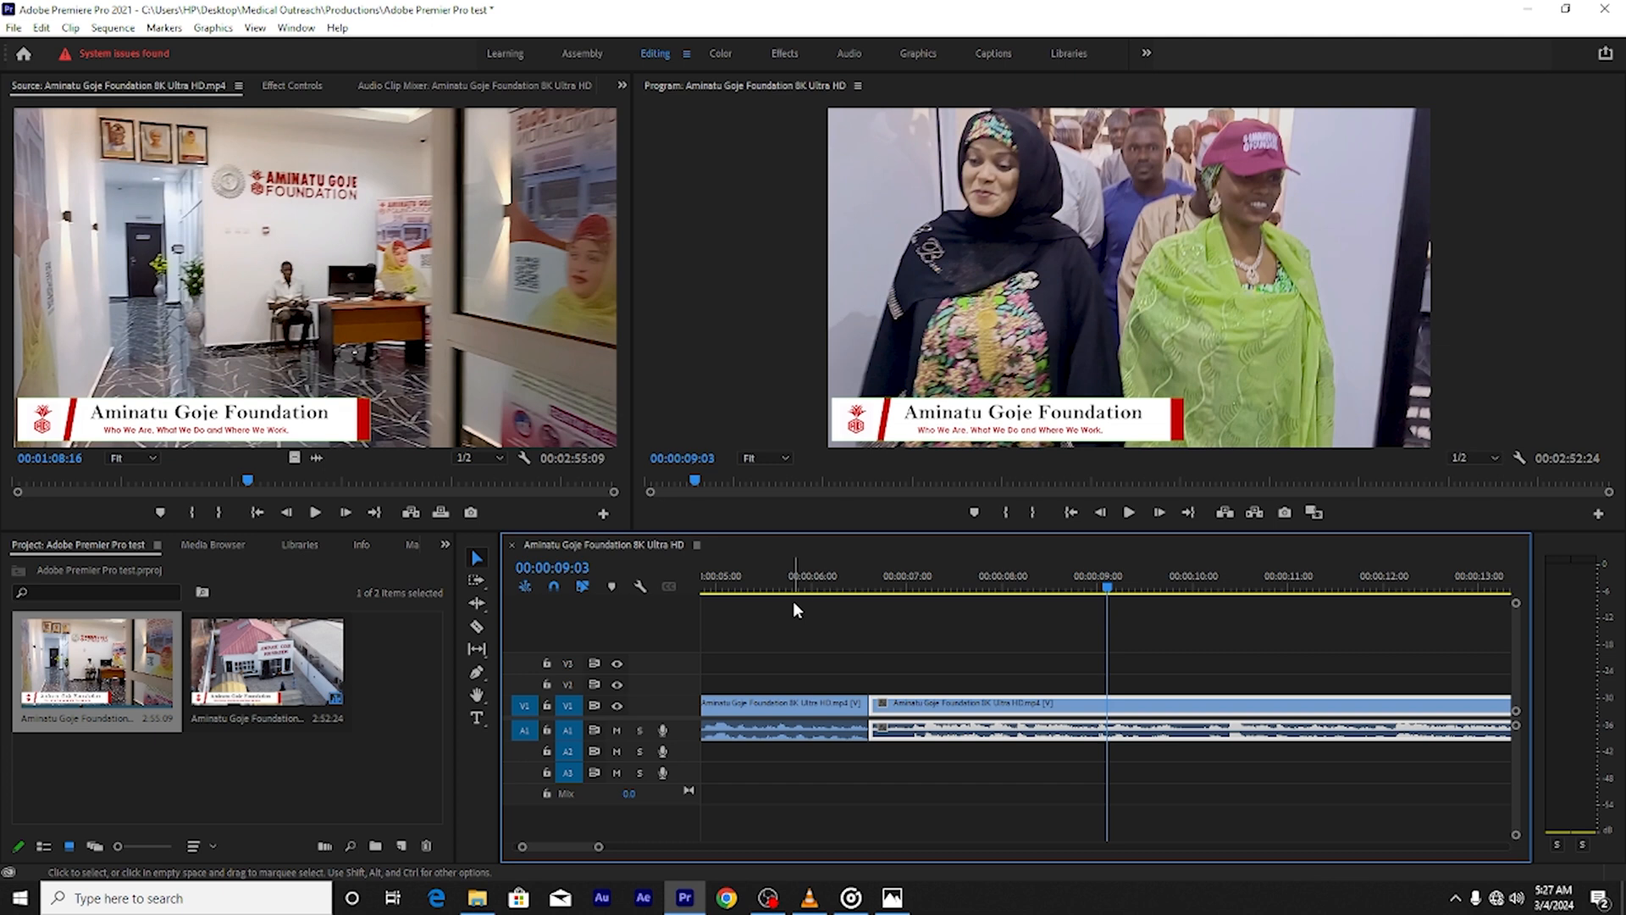
pyautogui.click(797, 587)
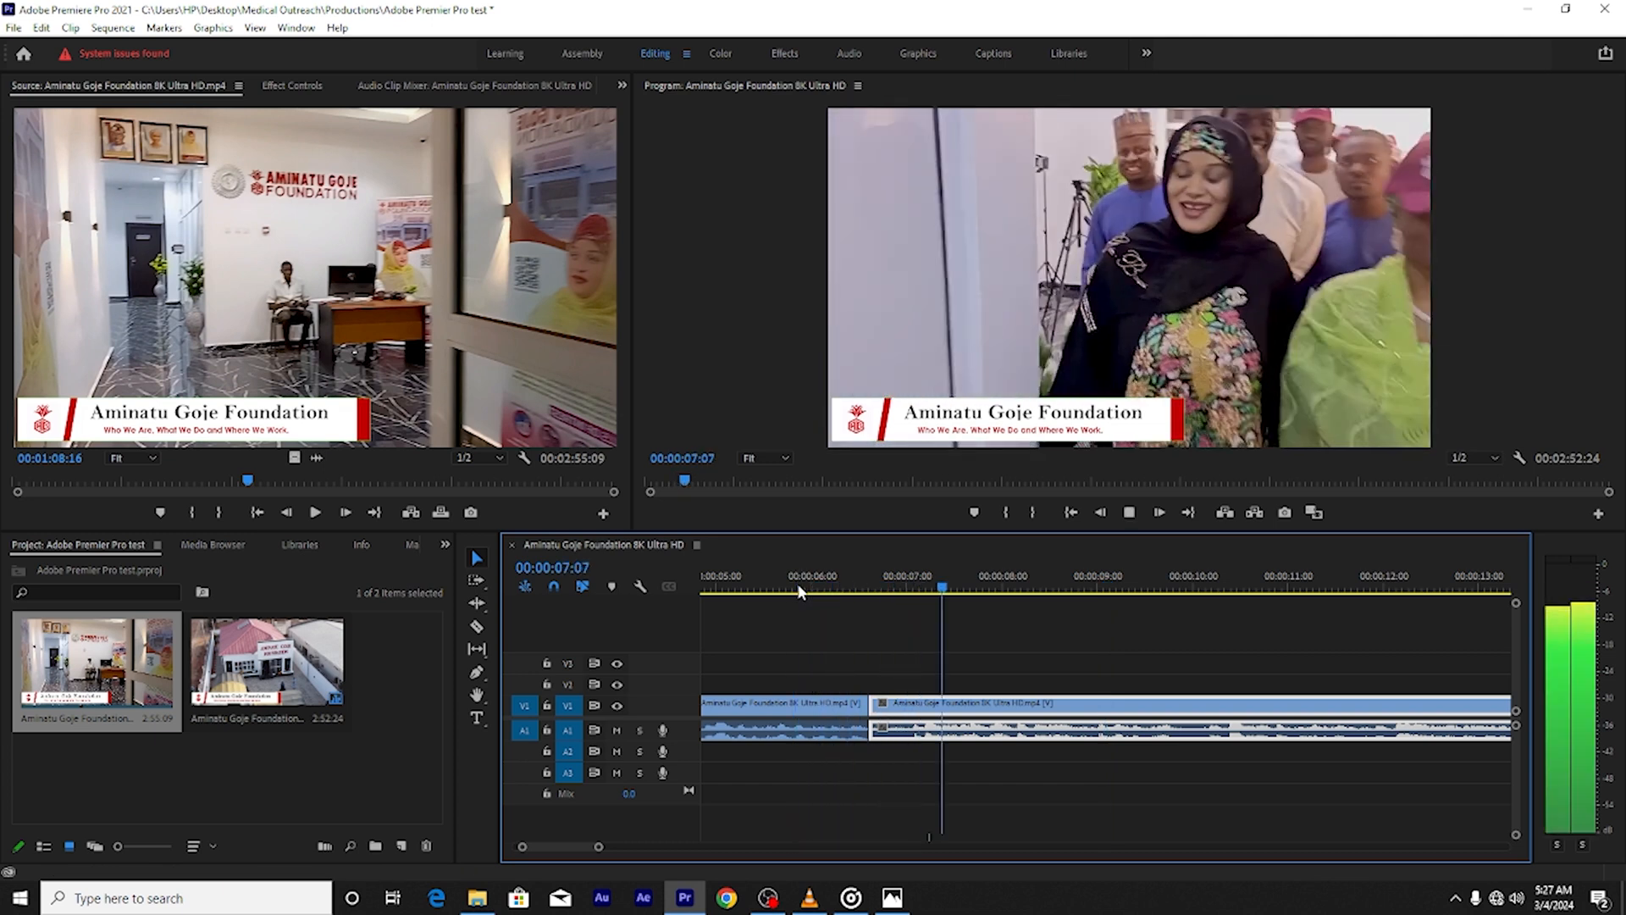
pyautogui.press('space')
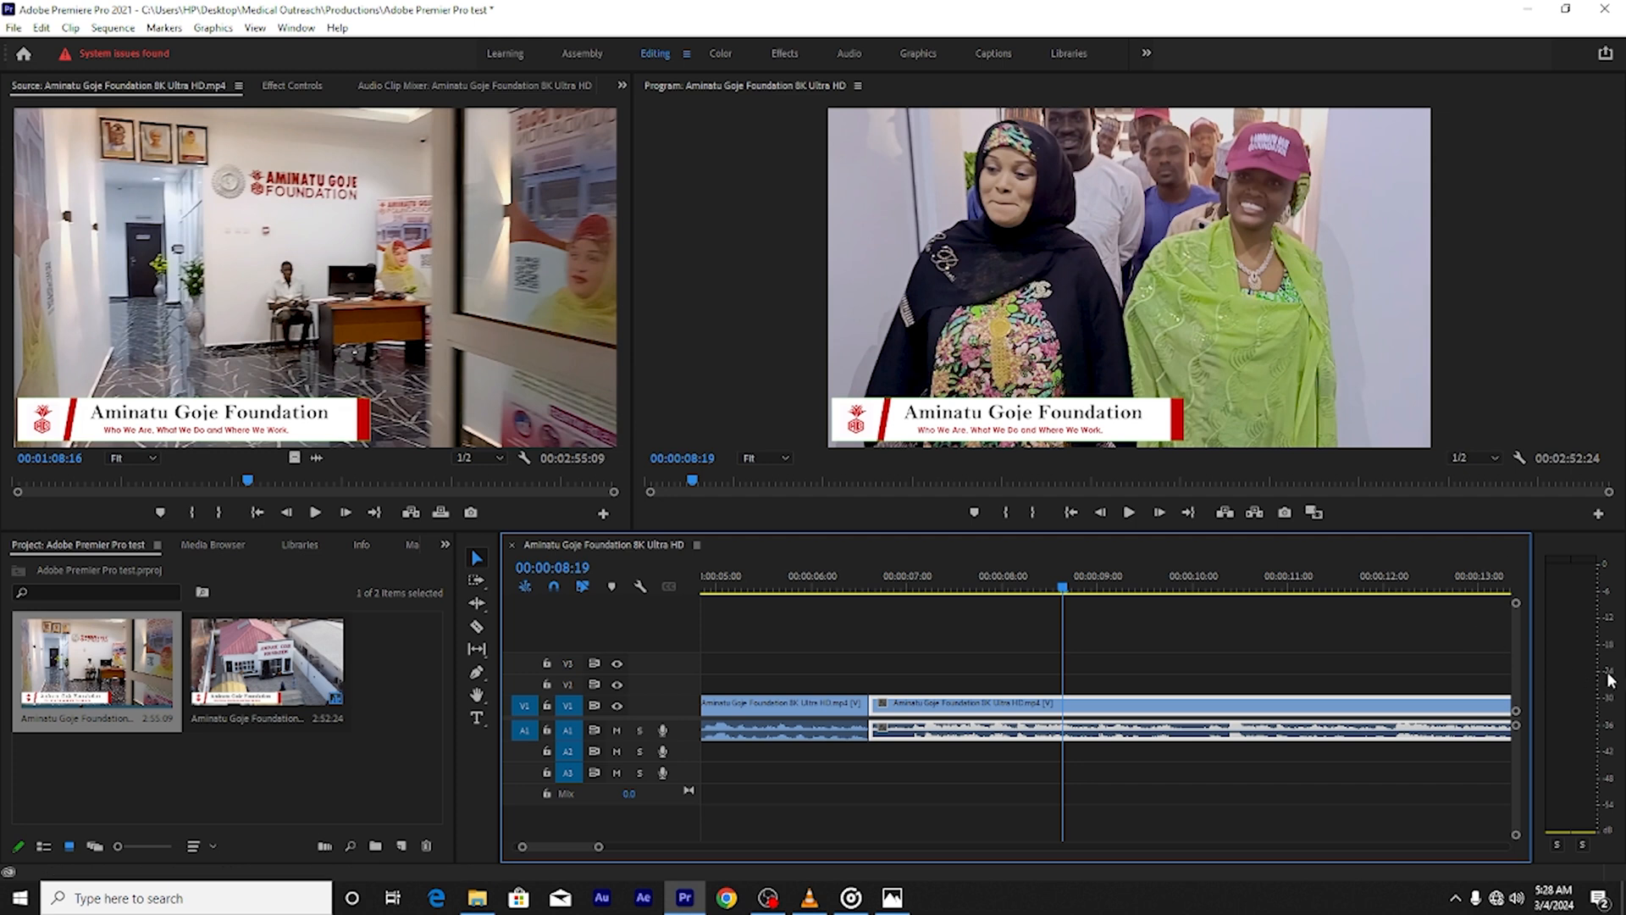
# Rearrange the workspace by docking the timeline beneath the Program monitor and widening the audio meters across the freed area
pyautogui.click(1551, 711)
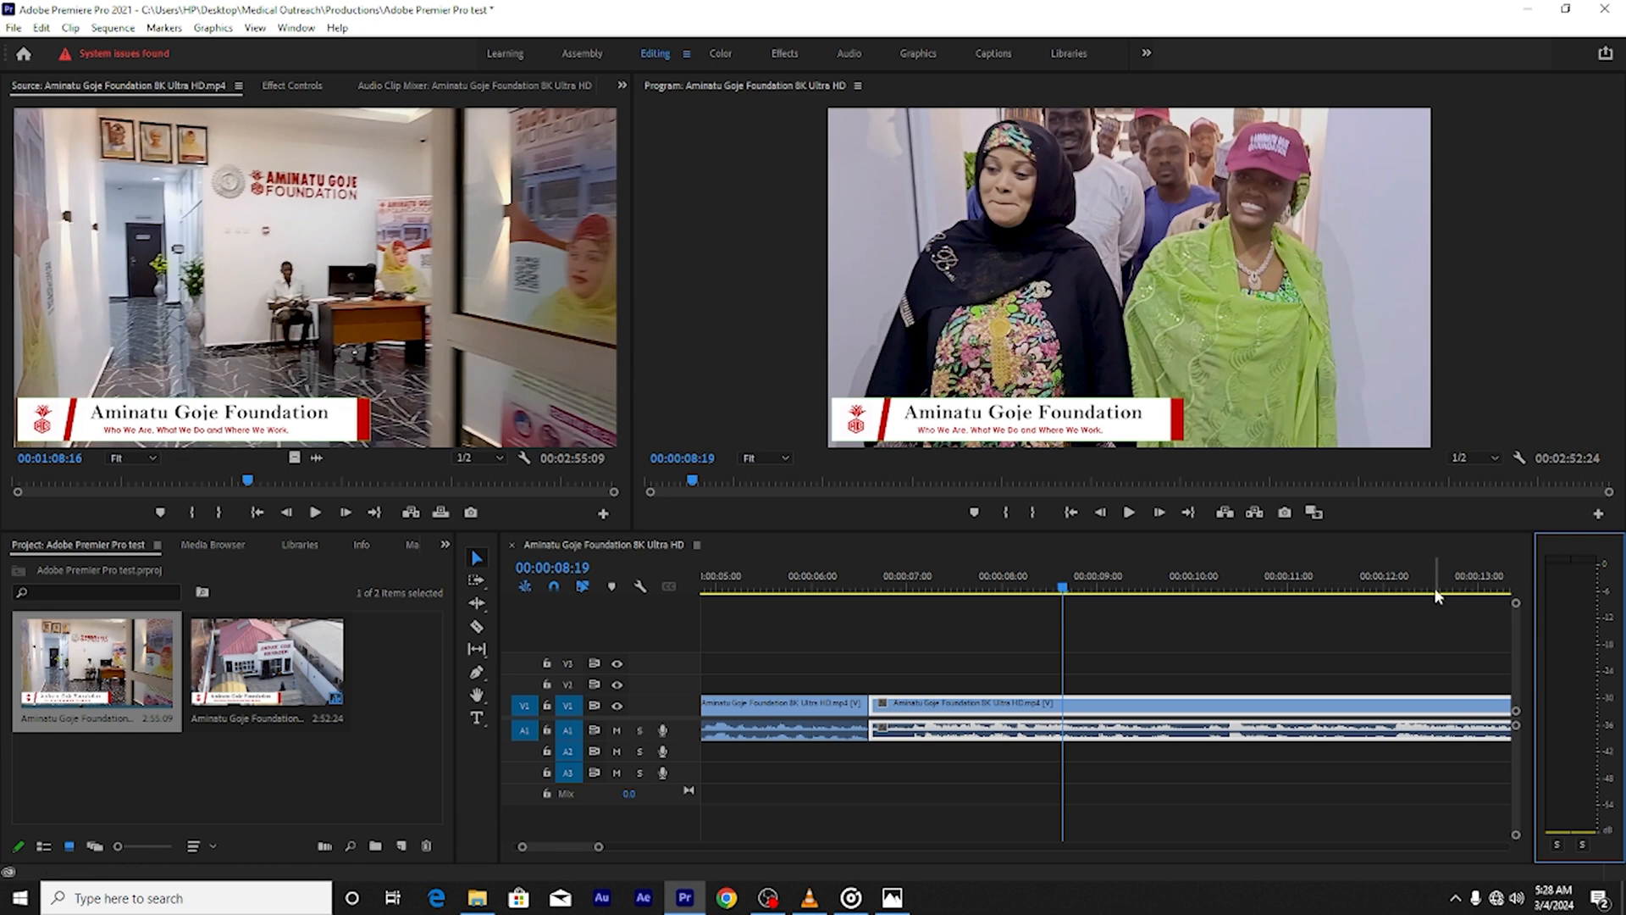
pyautogui.moveTo(1383, 557); pyautogui.dragTo(1257, 489)
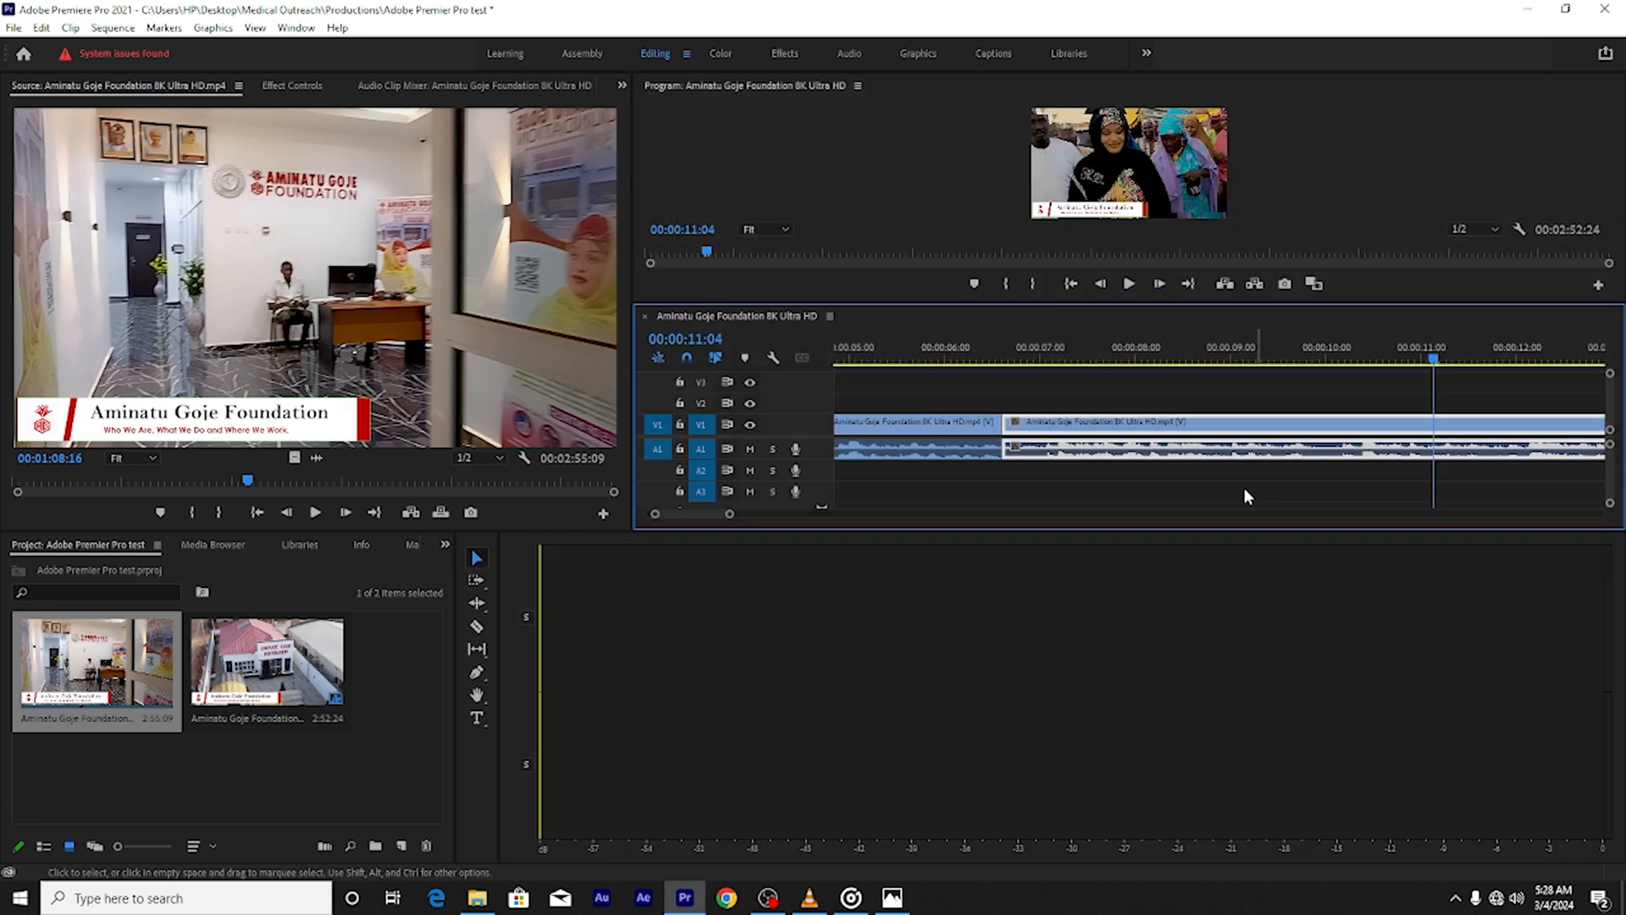
pyautogui.moveTo(1233, 324); pyautogui.dragTo(1223, 267)
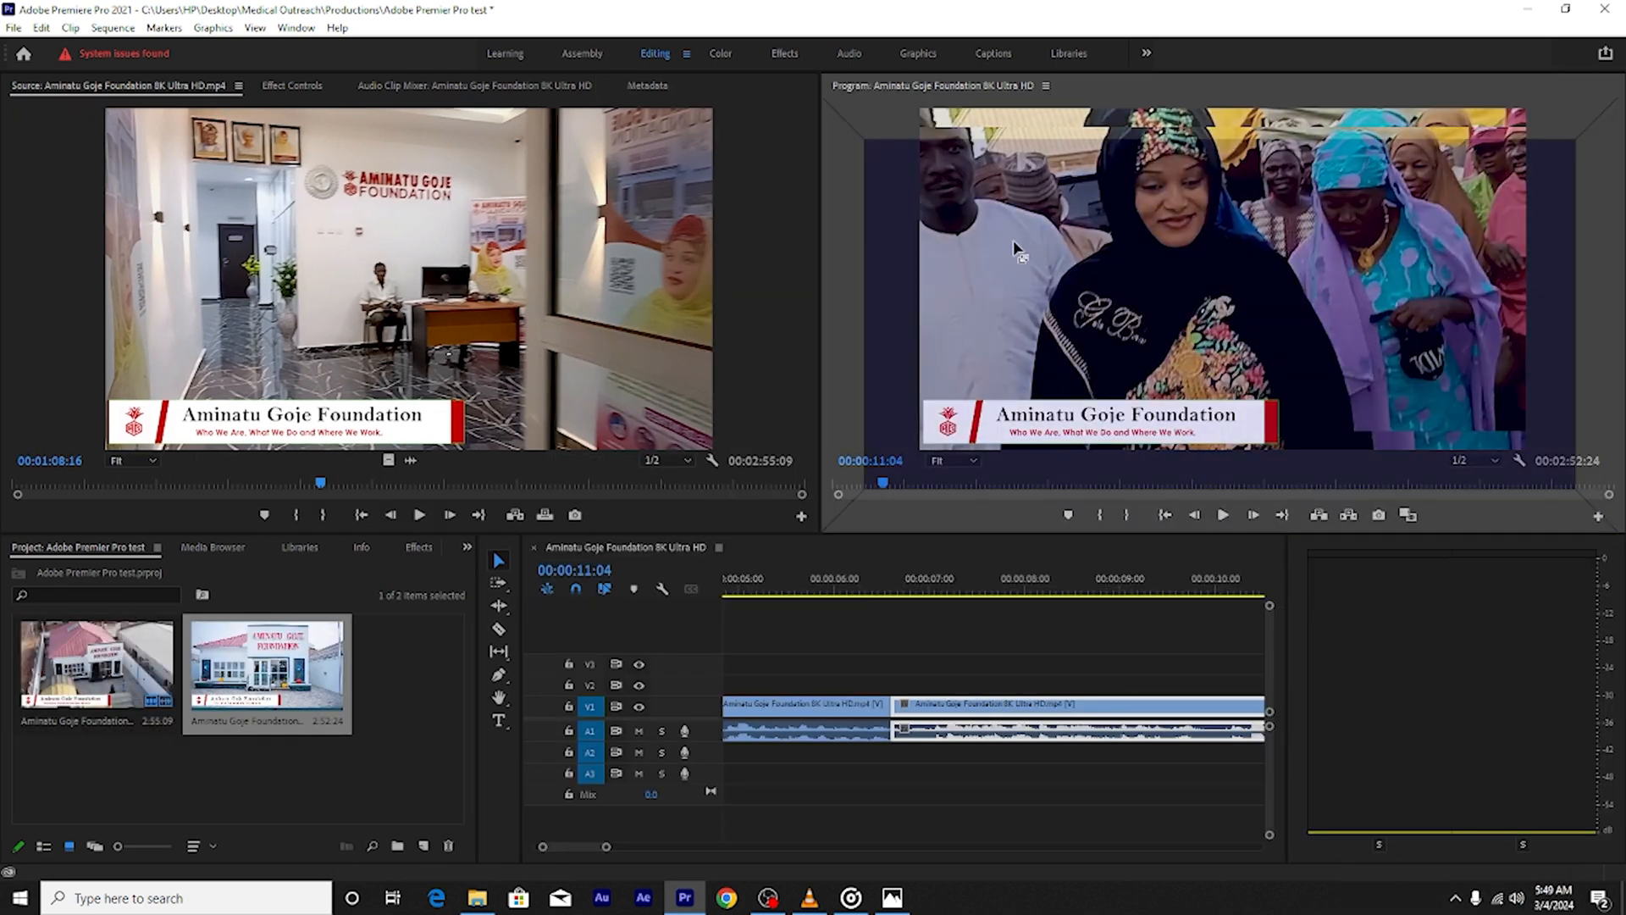
# Dock the timeline in the Source monitor's panel group and widen the audio meters up to the Tools panel
pyautogui.moveTo(1013, 241); pyautogui.dragTo(724, 85)
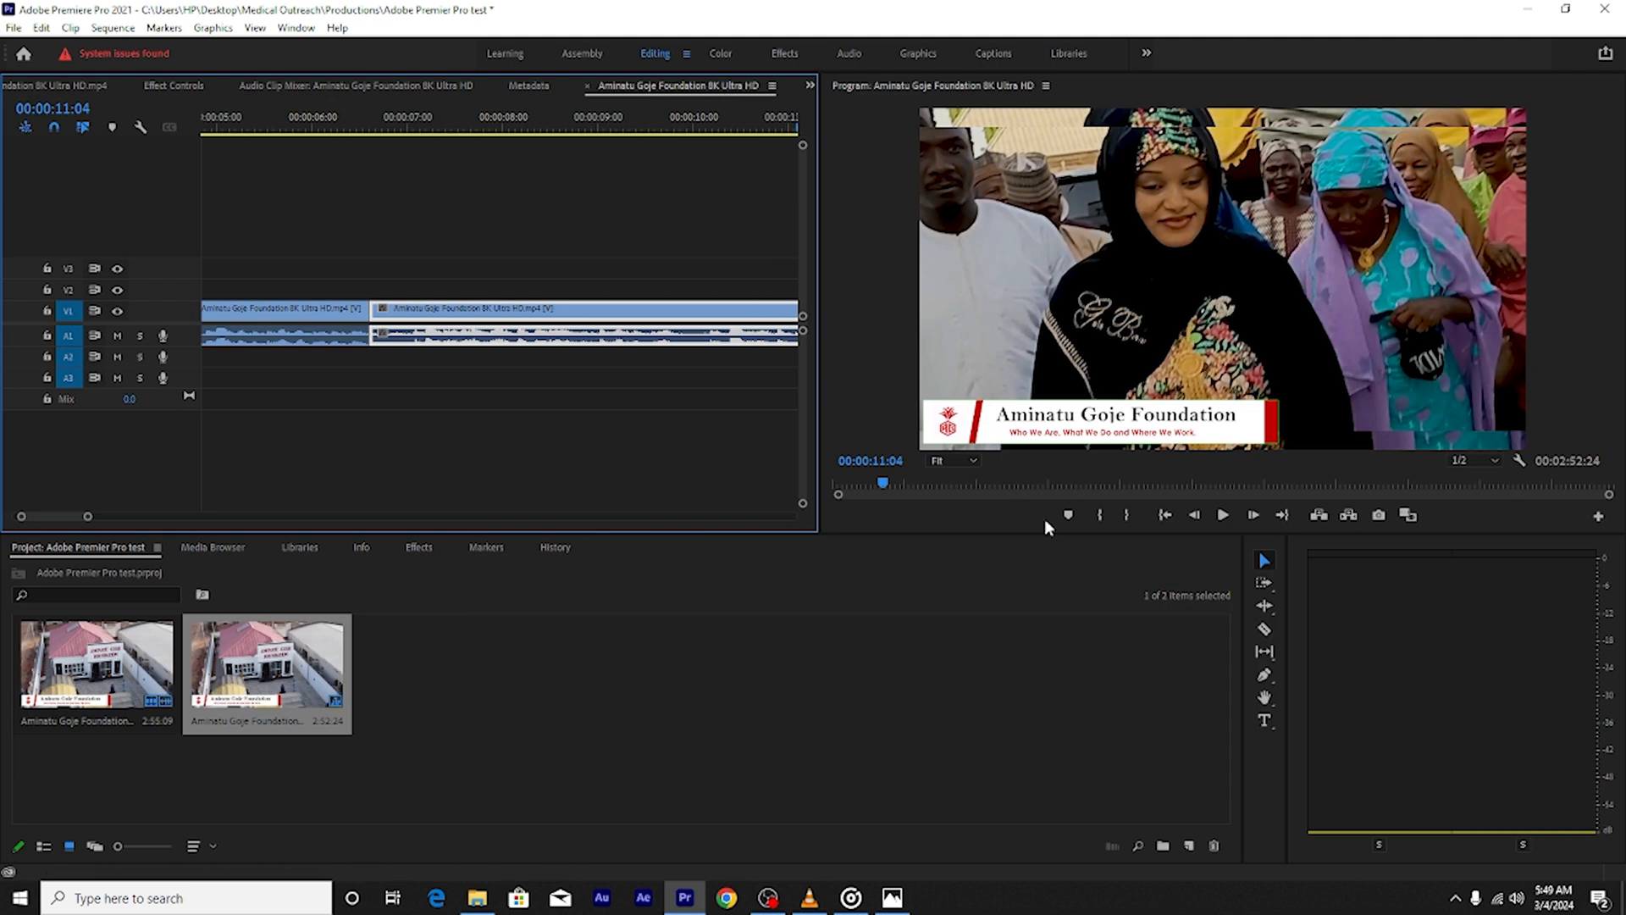
pyautogui.click(1288, 663)
pyautogui.moveTo(494, 685); pyautogui.dragTo(485, 686)
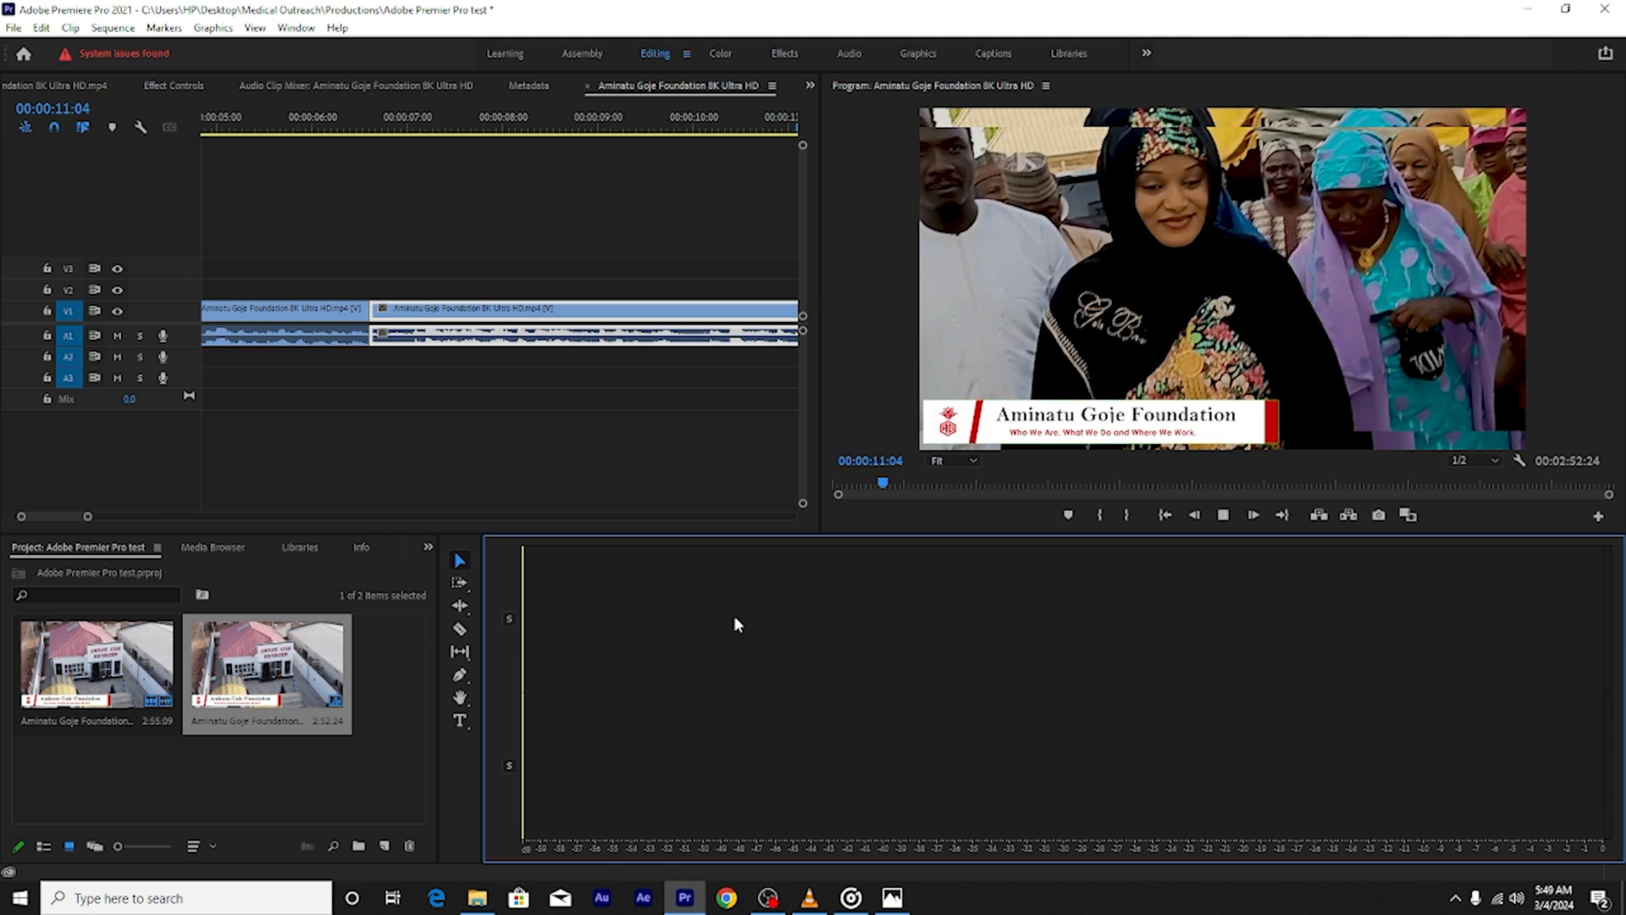
# Play the sequence in the rearranged layout to check the audio meters, stopping at 00:00:13:24
pyautogui.press('space')
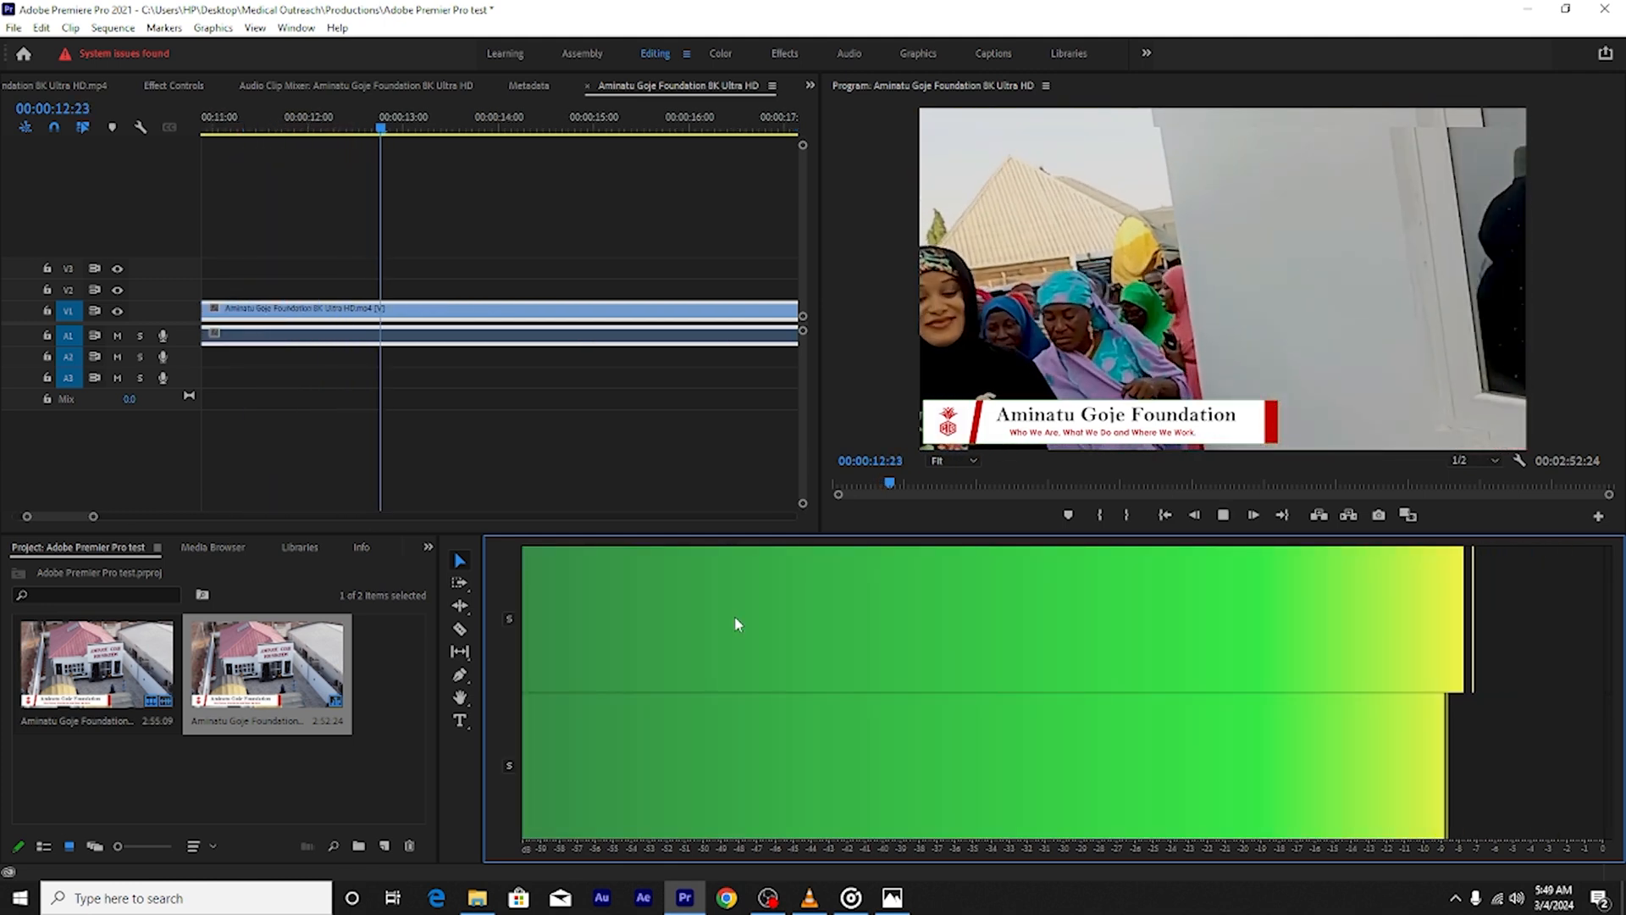
pyautogui.press('space')
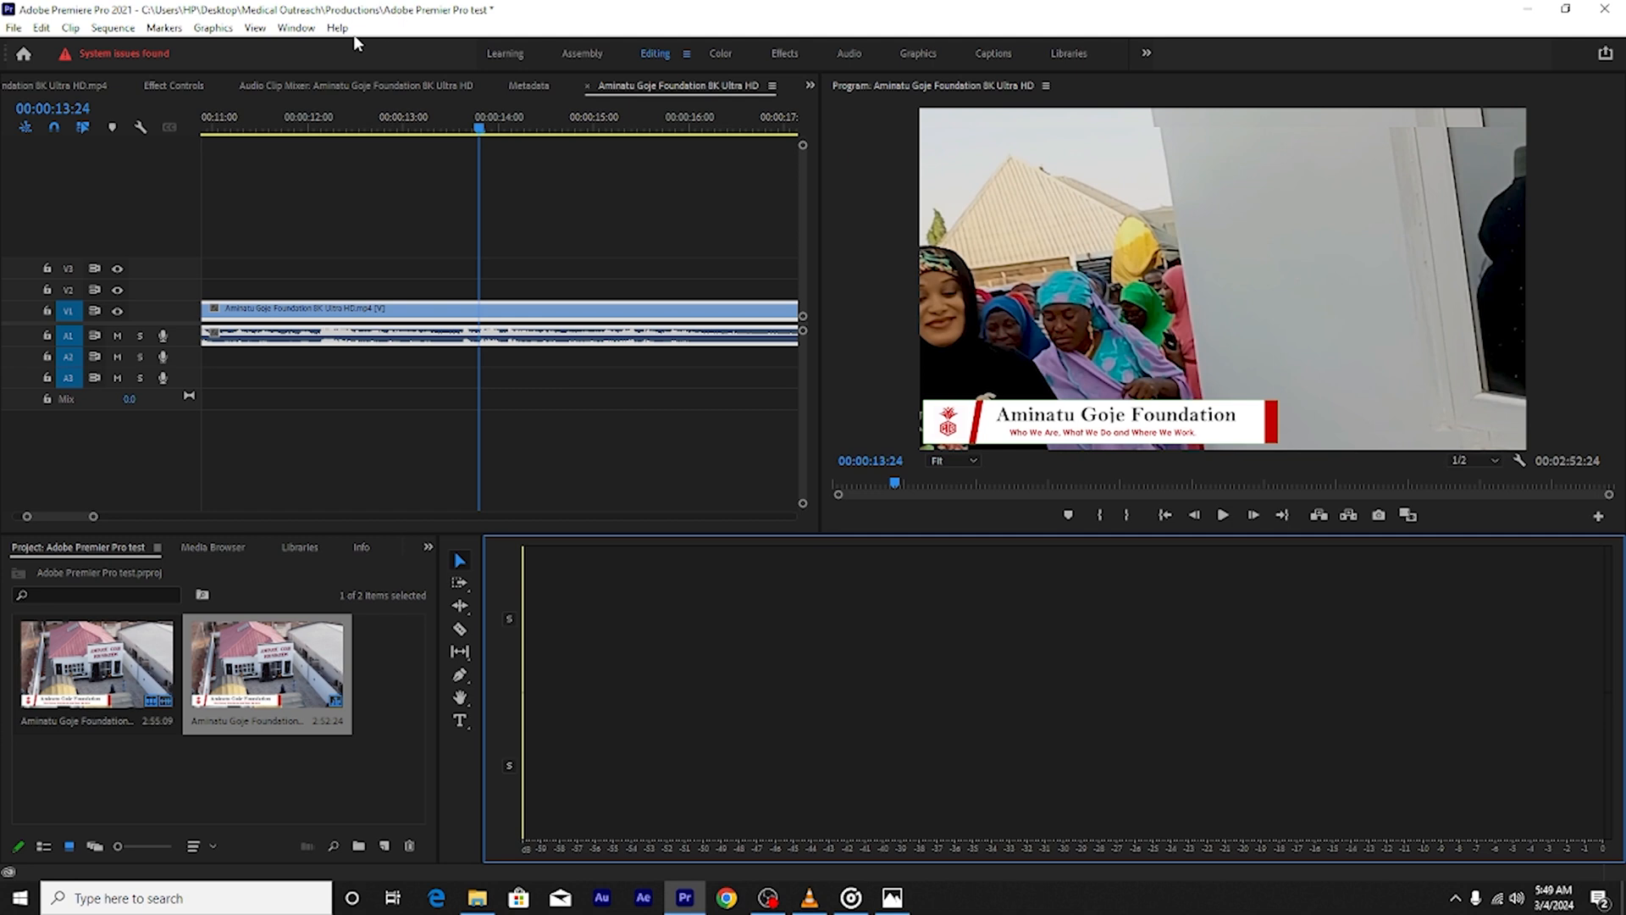
# Reset the Editing workspace to its saved layout
pyautogui.click(296, 28)
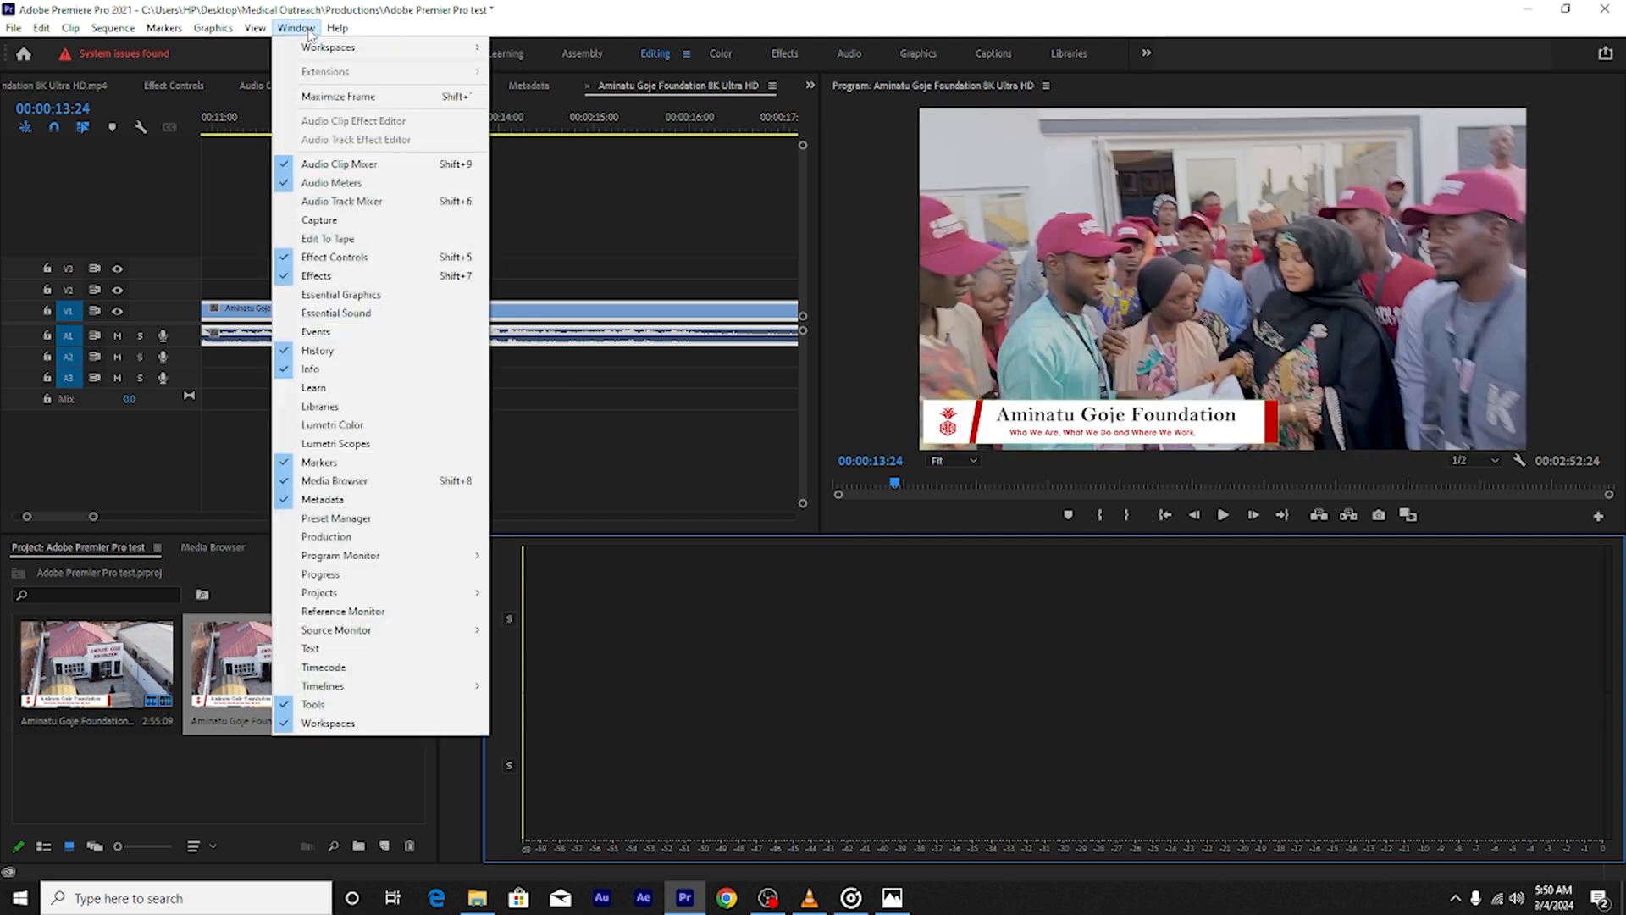
pyautogui.moveTo(381, 53)
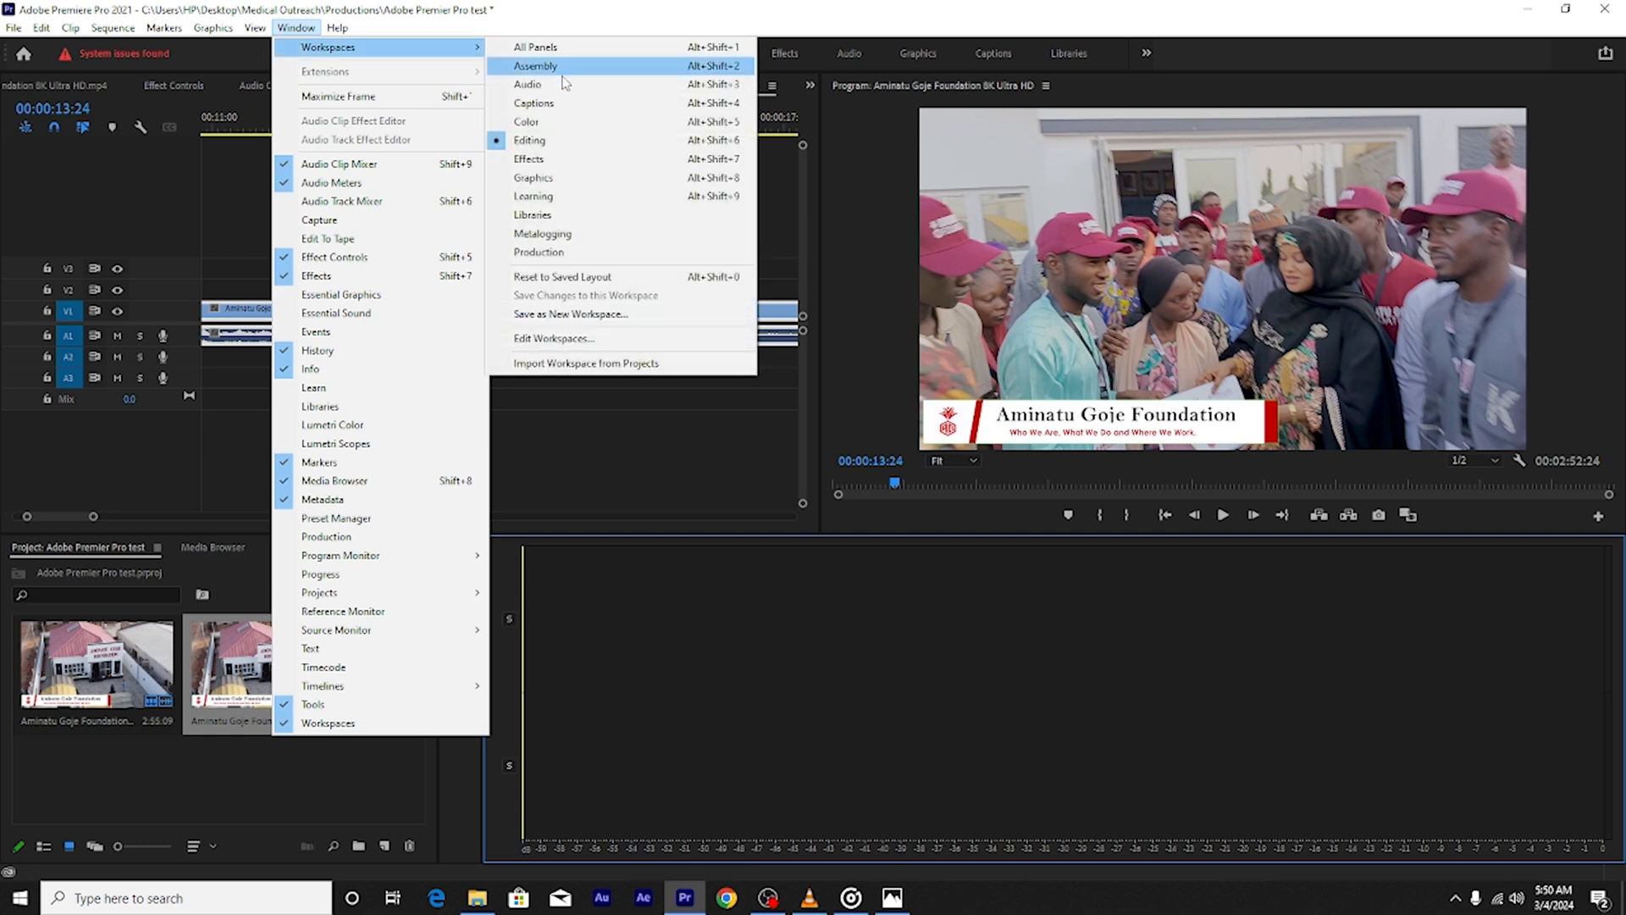
pyautogui.click(548, 282)
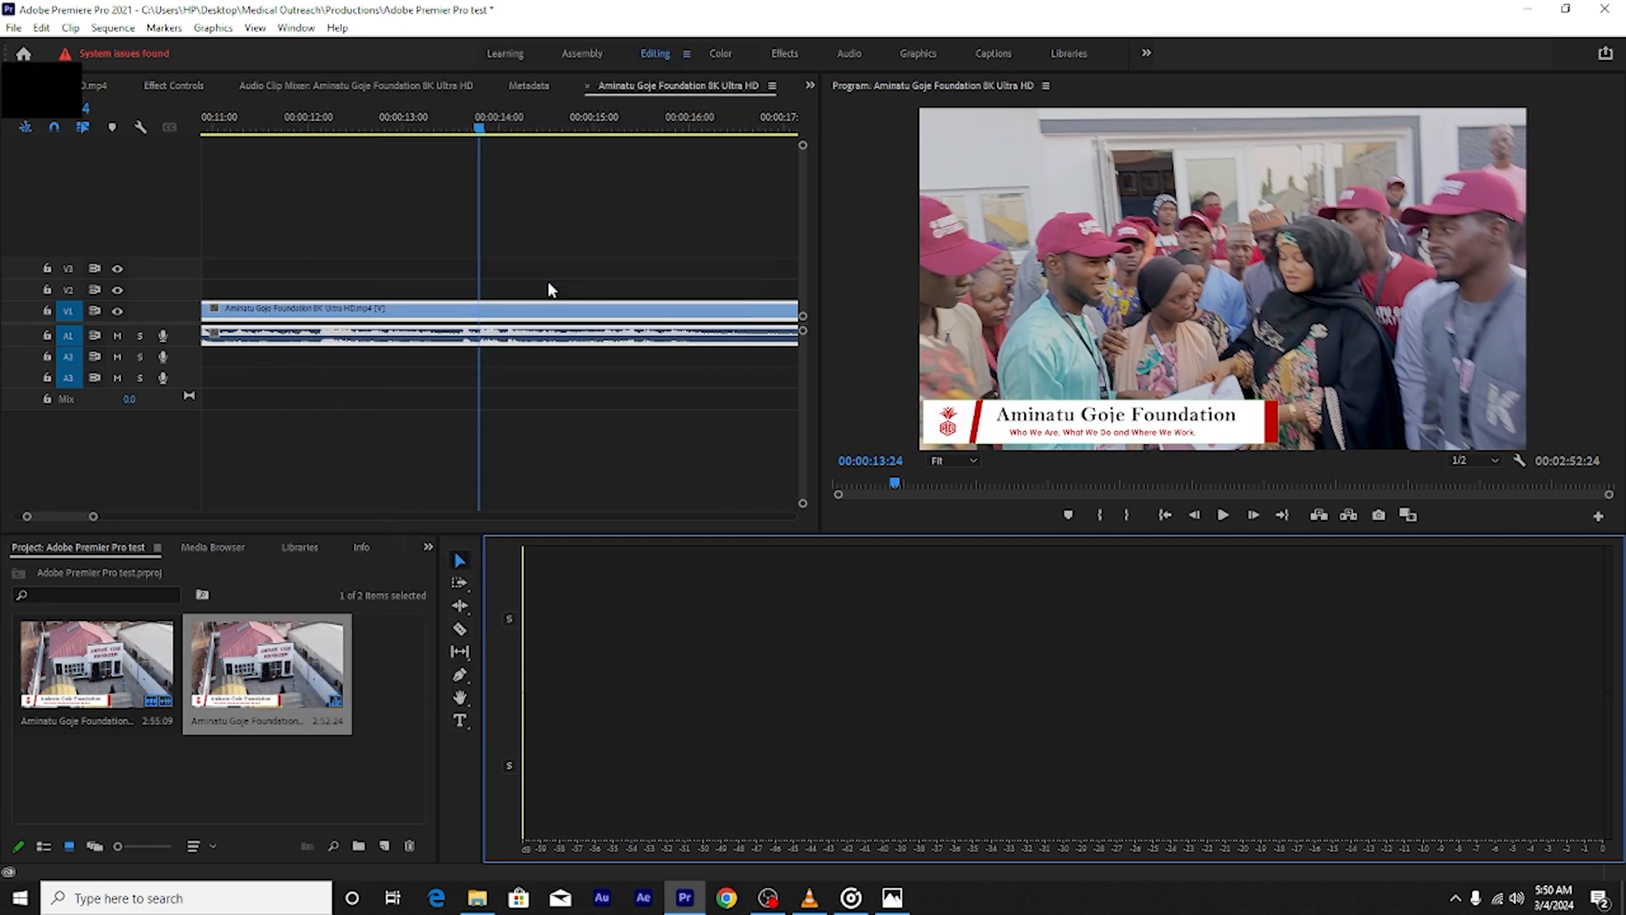